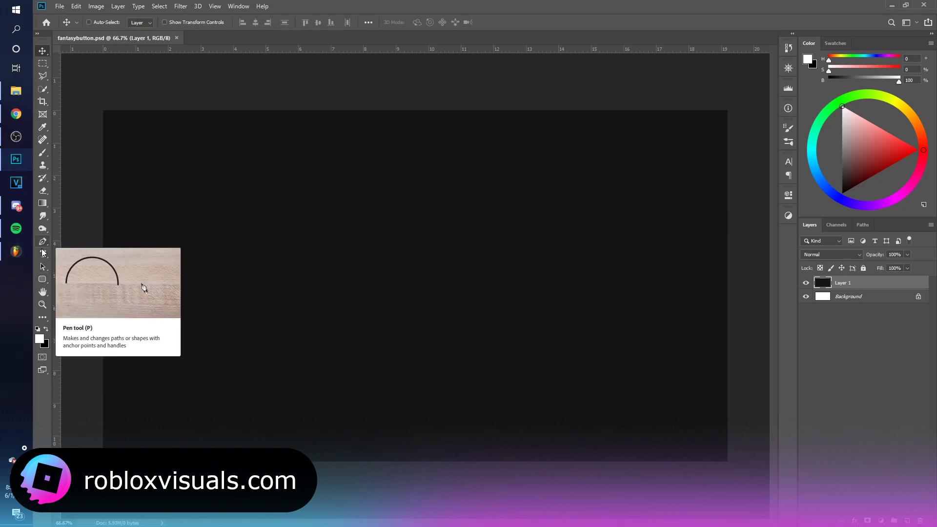
Add a new layer for the Pen tool and place a vertical guide through the canvas's centre.
{"action": "left_click", "coordinate": [42, 241]}
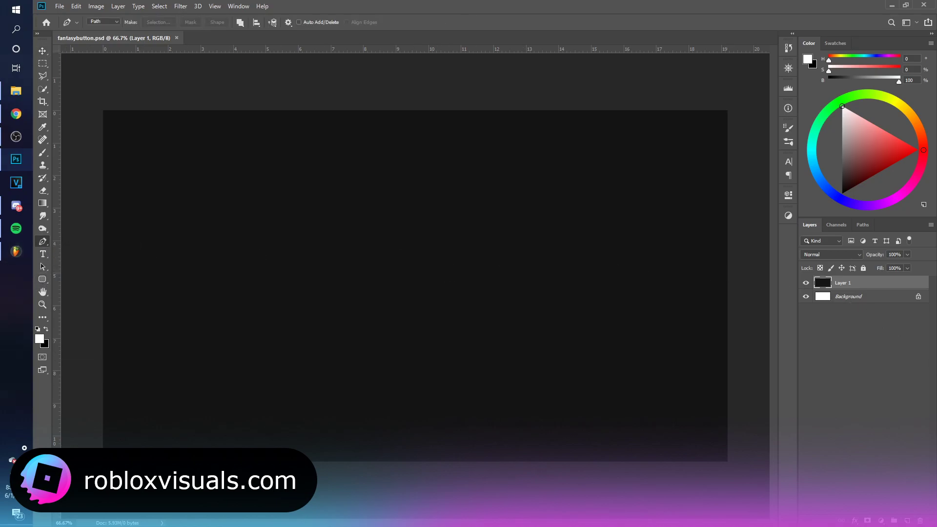
{"action": "key", "text": "ctrl+shift+alt+n"}
{"action": "left_click_drag", "start_coordinate": [57, 216], "coordinate": [414, 230]}
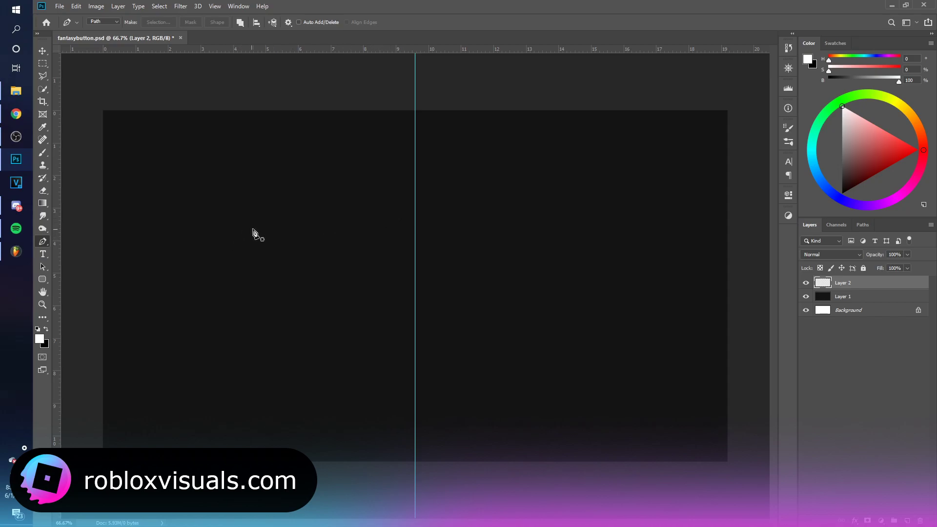
Draw a closed four-point path with a slanted outer end against the centre guide and convert it to a white shape.
{"action": "left_click", "coordinate": [415, 227]}
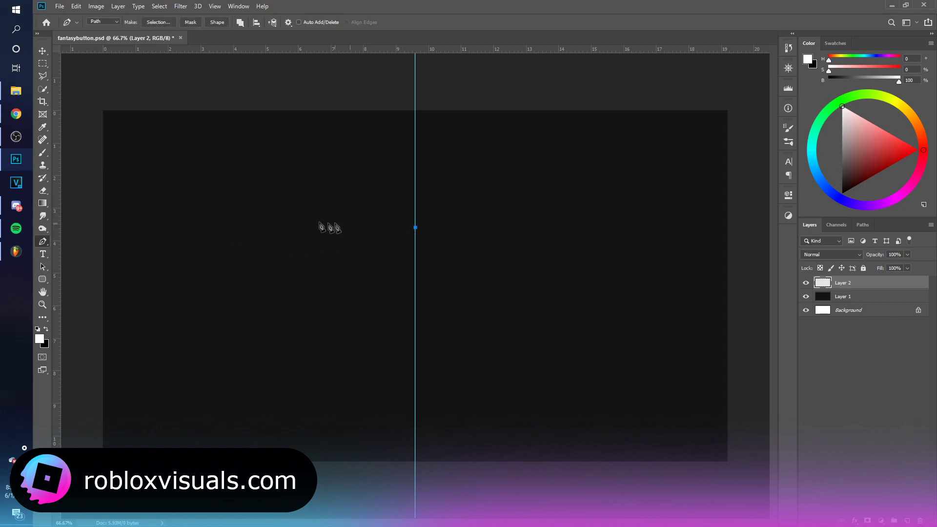
{"action": "left_click", "coordinate": [260, 227]}
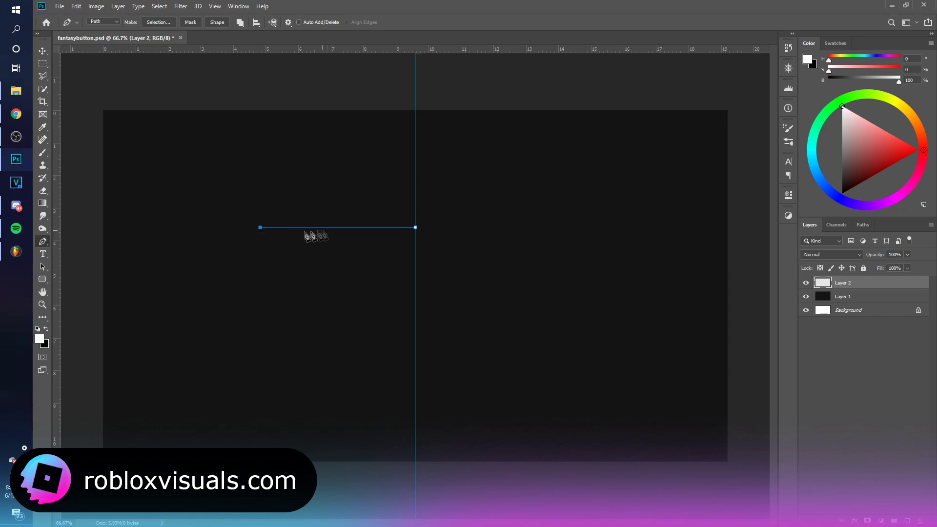
{"action": "left_click", "coordinate": [235, 251]}
{"action": "left_click", "coordinate": [416, 250]}
{"action": "left_click", "coordinate": [415, 227]}
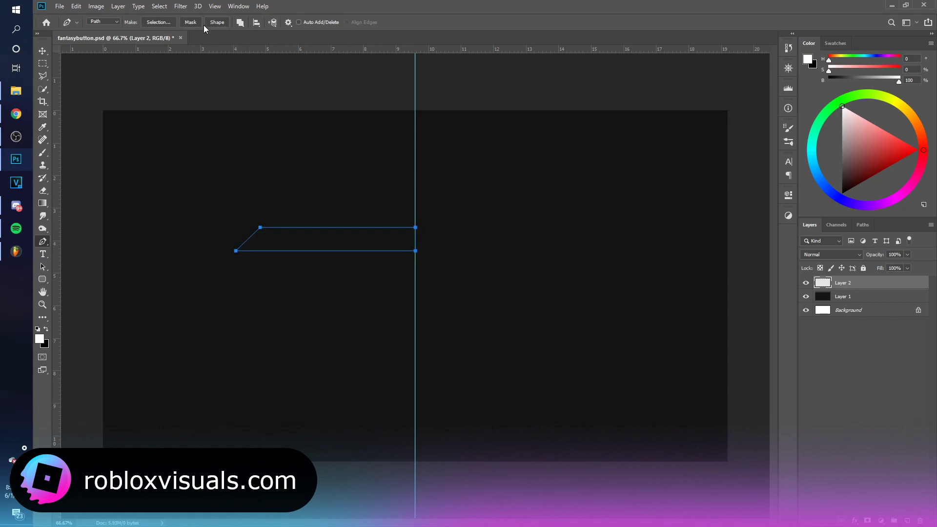
{"action": "left_click", "coordinate": [218, 23]}
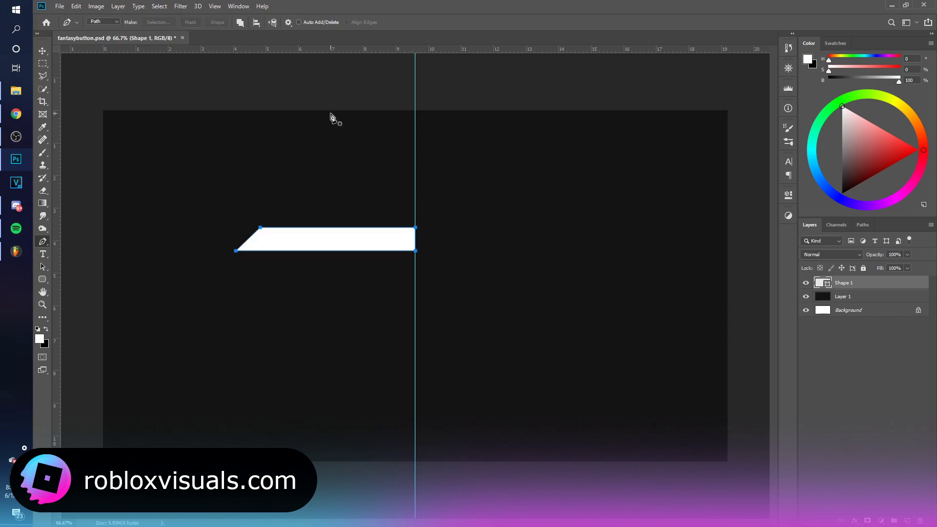
Duplicate the slanted shape, flip the copy vertically and join it to the original's lower edge to form a pointed end.
{"action": "left_click", "coordinate": [42, 53]}
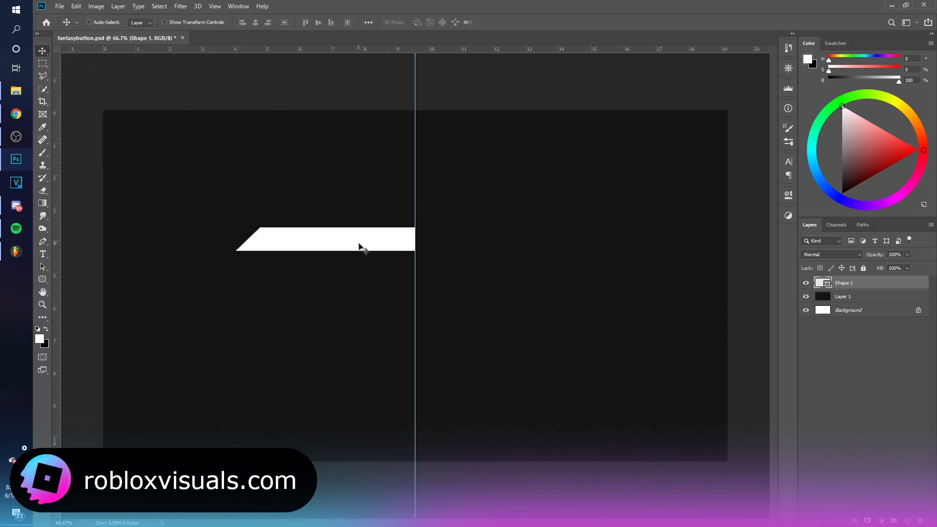
{"action": "key", "text": "ctrl+j"}
{"action": "left_click_drag", "start_coordinate": [364, 246], "coordinate": [364, 285]}
{"action": "key", "text": "ctrl+t"}
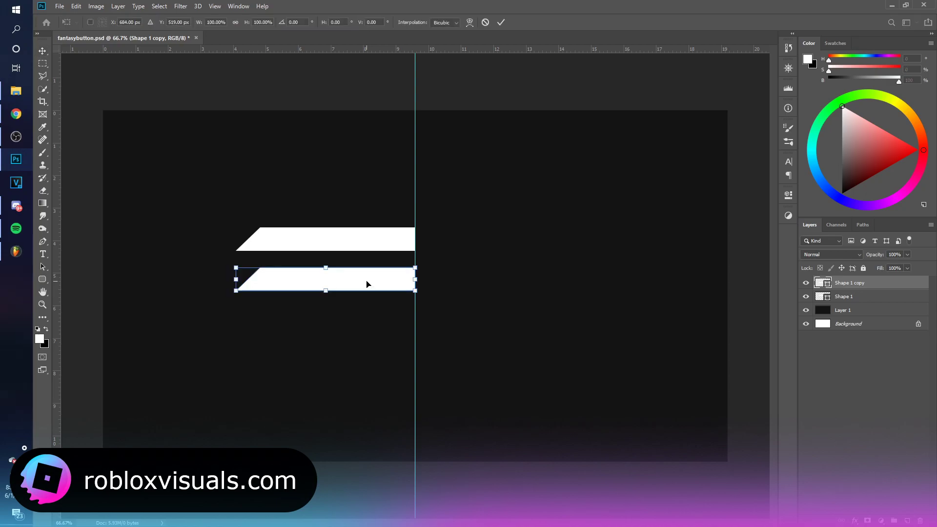
{"action": "right_click", "coordinate": [366, 282]}
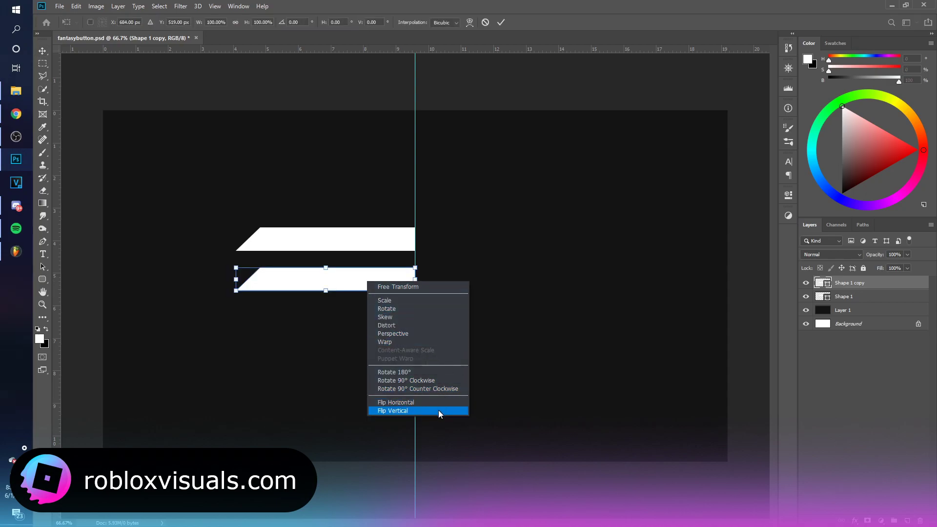
{"action": "left_click", "coordinate": [437, 410]}
{"action": "key", "text": "Return"}
{"action": "left_click_drag", "start_coordinate": [397, 295], "coordinate": [391, 266]}
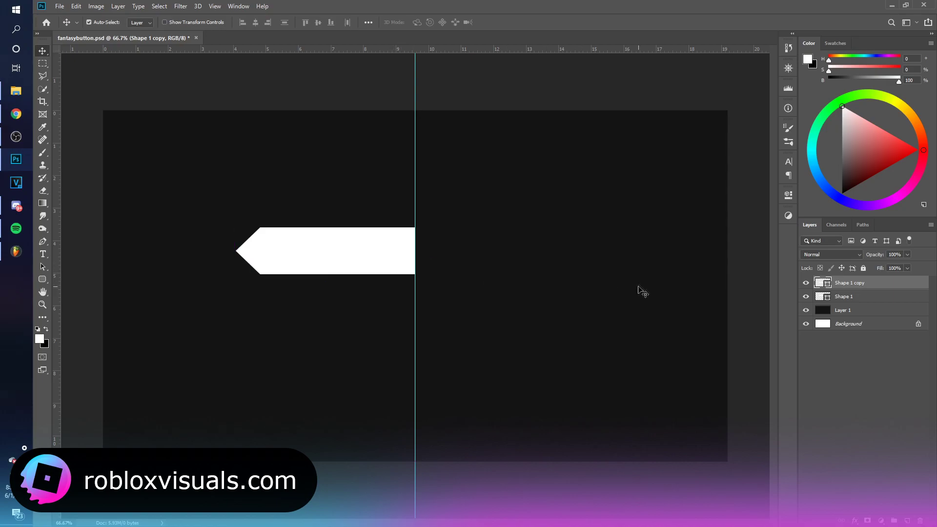
Duplicate both pieces and flip the copies horizontally on the other side of the guide to complete the elongated hexagon.
{"action": "left_click", "coordinate": [844, 296], "text": "shift"}
{"action": "key", "text": "ctrl+j"}
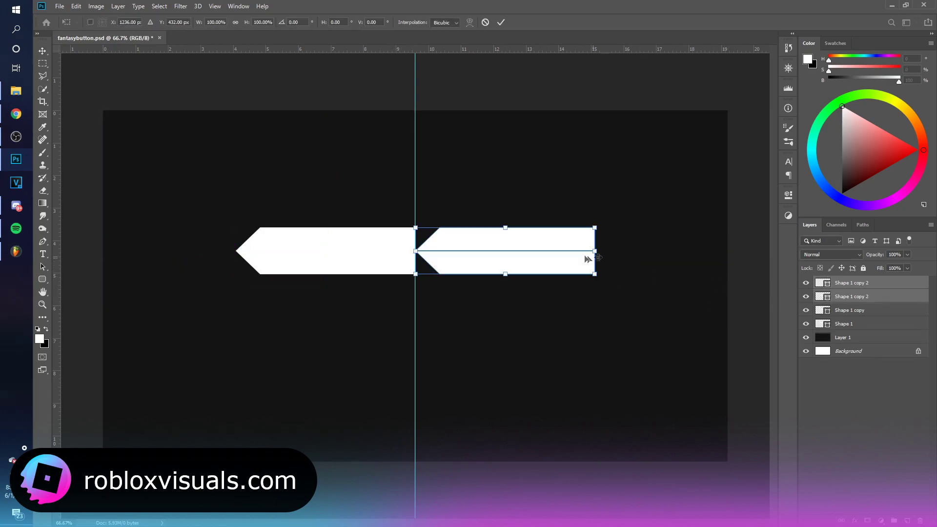
{"action": "right_click", "coordinate": [589, 256]}
{"action": "left_click", "coordinate": [567, 377]}
{"action": "key", "text": "Return"}
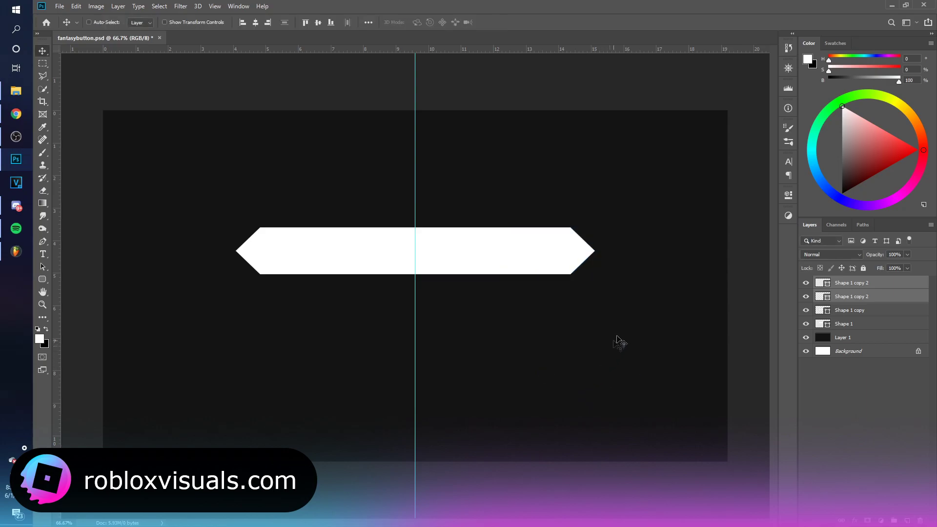
{"action": "mouse_move", "coordinate": [556, 261]}
{"action": "left_mouse_down"}
{"action": "mouse_move", "coordinate": [581, 261]}
{"action": "mouse_move", "coordinate": [545, 262]}
{"action": "left_mouse_up"}
Scale all four shape pieces together into a taller, narrower hexagonal button.
{"action": "left_click", "coordinate": [859, 288]}
{"action": "left_click", "coordinate": [869, 326], "text": "shift"}
{"action": "key", "text": "ctrl+t"}
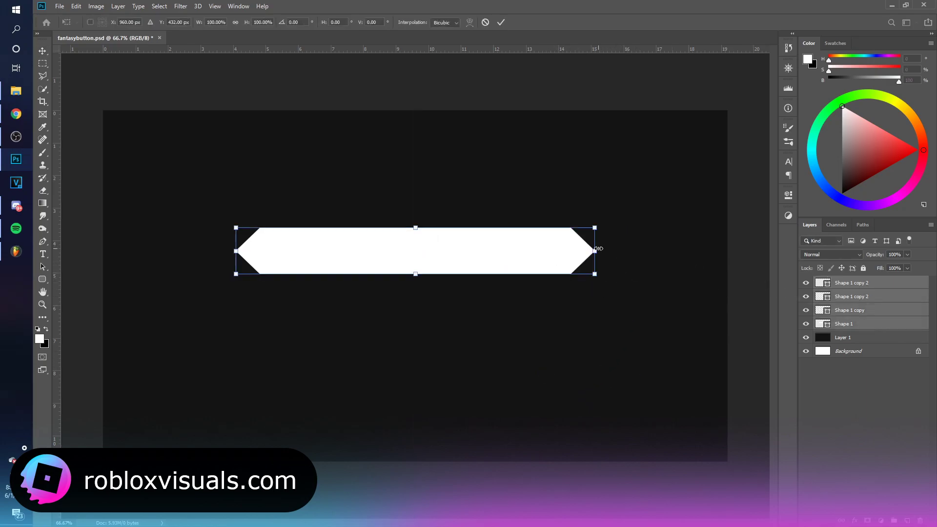
{"action": "left_click_drag", "start_coordinate": [596, 248], "coordinate": [566, 228]}
{"action": "key", "text": "Return"}
{"action": "key", "text": "ctrl+t"}
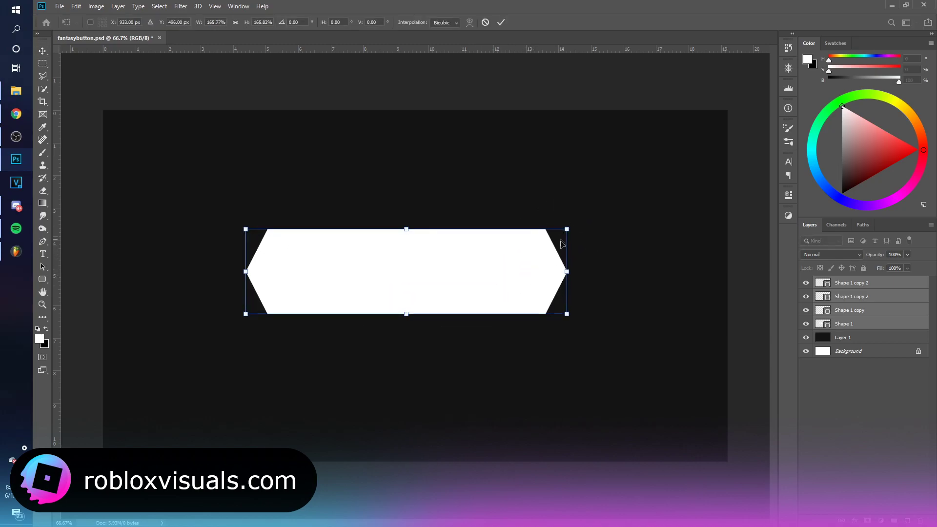
{"action": "key", "text": "Return"}
Group the four shape pieces, duplicate the group and hide the original group as a backup.
{"action": "key", "text": "ctrl+g"}
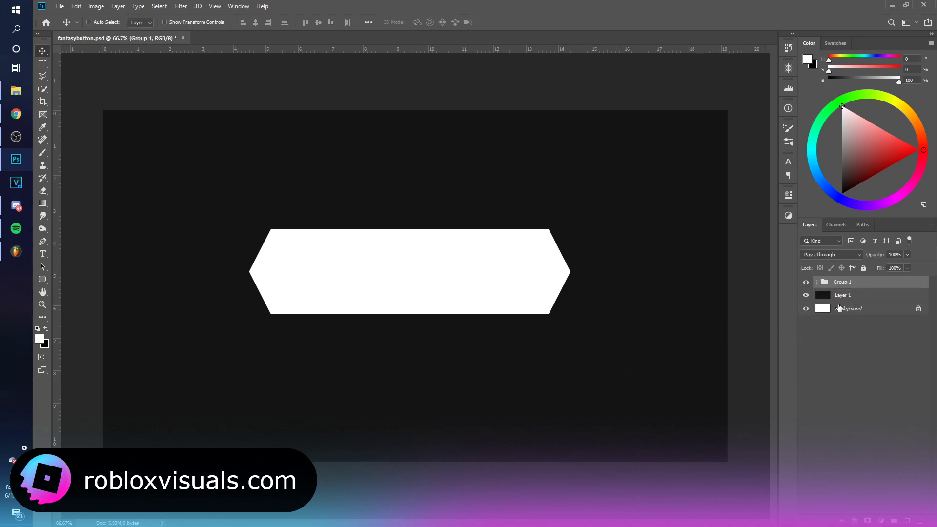
{"action": "key", "text": "ctrl+j"}
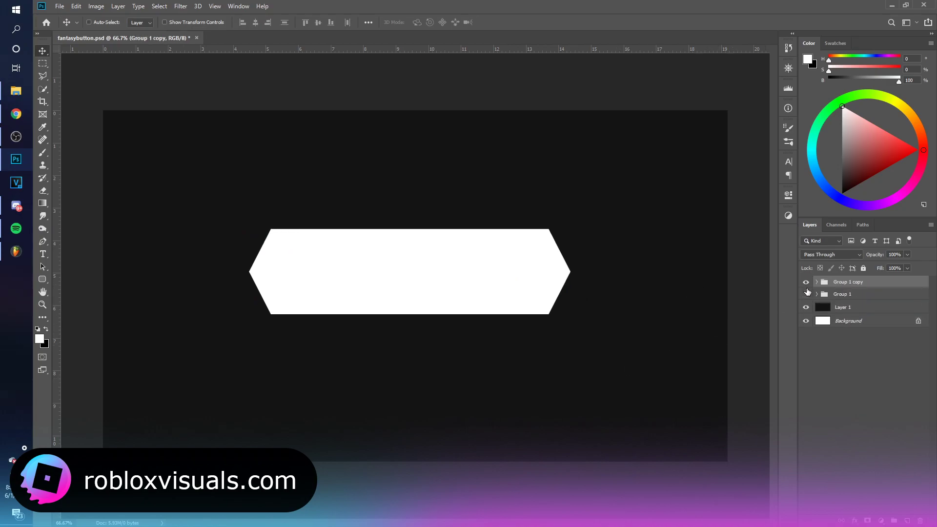
{"action": "left_click", "coordinate": [805, 283]}
{"action": "left_click", "coordinate": [806, 293]}
{"action": "left_click", "coordinate": [805, 293]}
{"action": "left_click", "coordinate": [837, 295]}
{"action": "left_click_drag", "start_coordinate": [570, 295], "coordinate": [575, 297]}
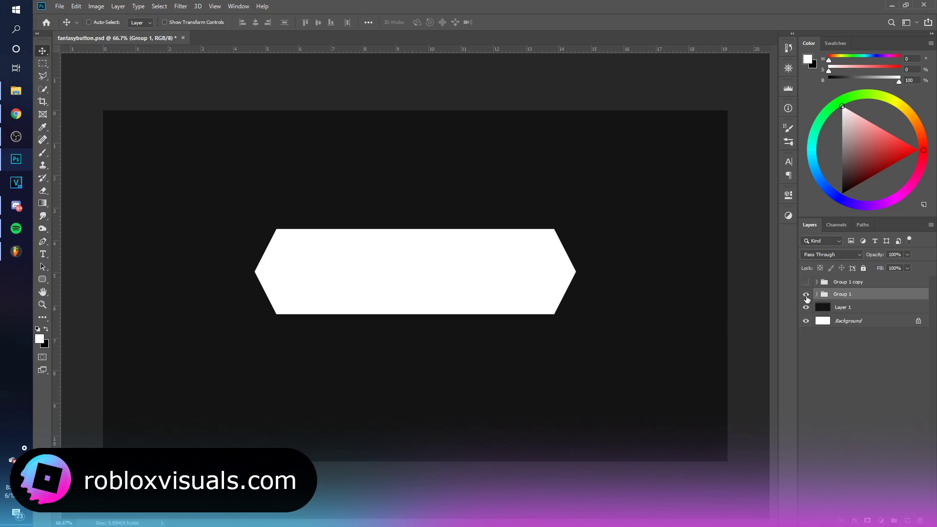
{"action": "left_click", "coordinate": [805, 294]}
{"action": "left_click", "coordinate": [806, 282]}
Merge the four shapes in the copied group into one shape layer and shift it slightly to the left.
{"action": "left_click", "coordinate": [816, 282]}
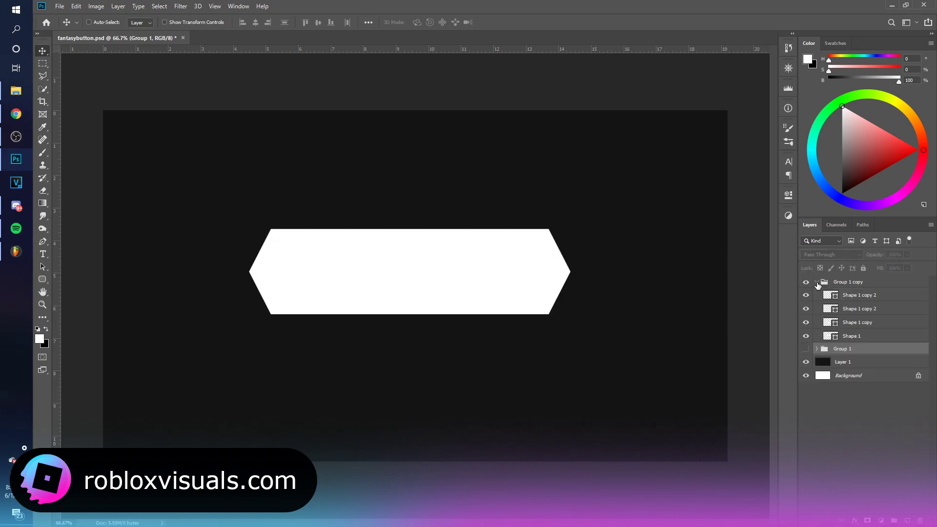
{"action": "left_click", "coordinate": [852, 294]}
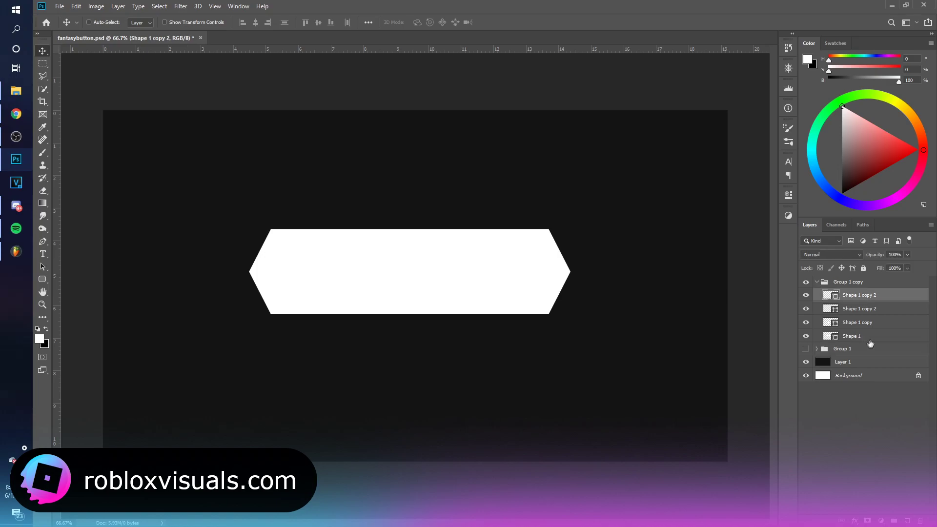
{"action": "left_click", "coordinate": [871, 336], "text": "shift"}
{"action": "key", "text": "ctrl+e"}
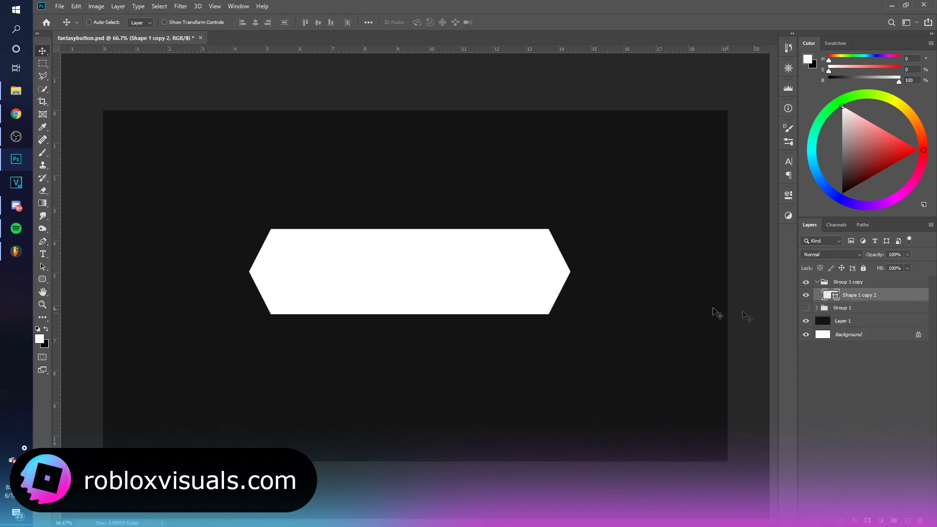
{"action": "mouse_move", "coordinate": [548, 275]}
{"action": "left_mouse_down"}
{"action": "mouse_move", "coordinate": [518, 283]}
{"action": "mouse_move", "coordinate": [534, 282]}
{"action": "left_mouse_up"}
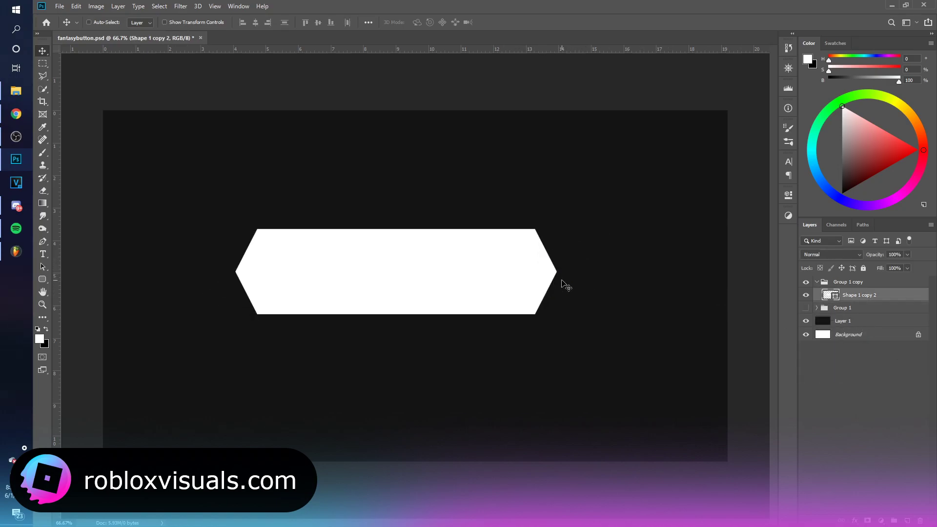
Recolour the merged button shape to red f33030.
{"action": "double_click", "coordinate": [836, 294]}
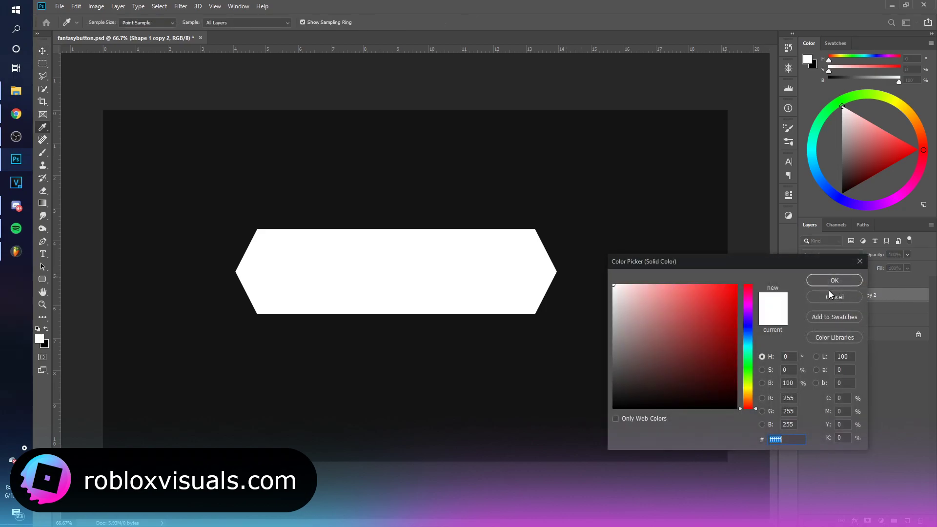
{"action": "left_click", "coordinate": [841, 279]}
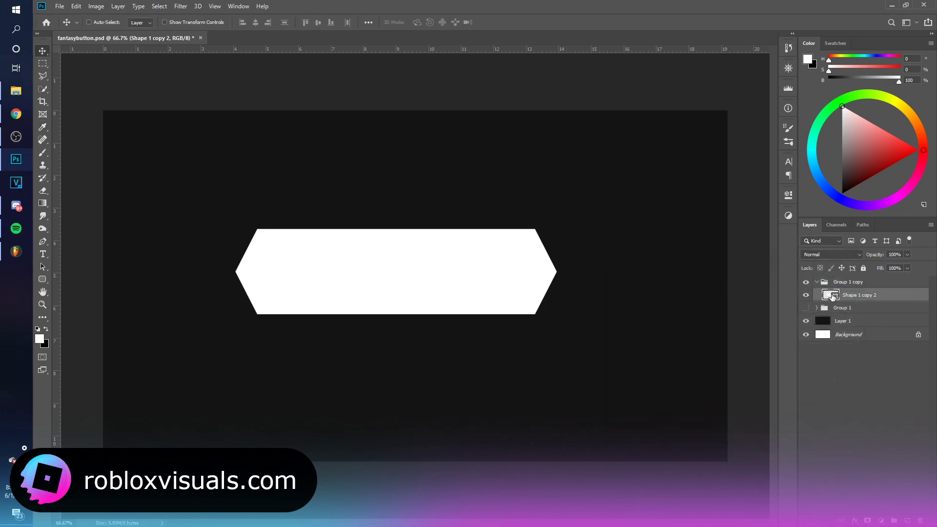
{"action": "double_click", "coordinate": [831, 295]}
{"action": "left_click", "coordinate": [696, 301]}
{"action": "left_click", "coordinate": [701, 286]}
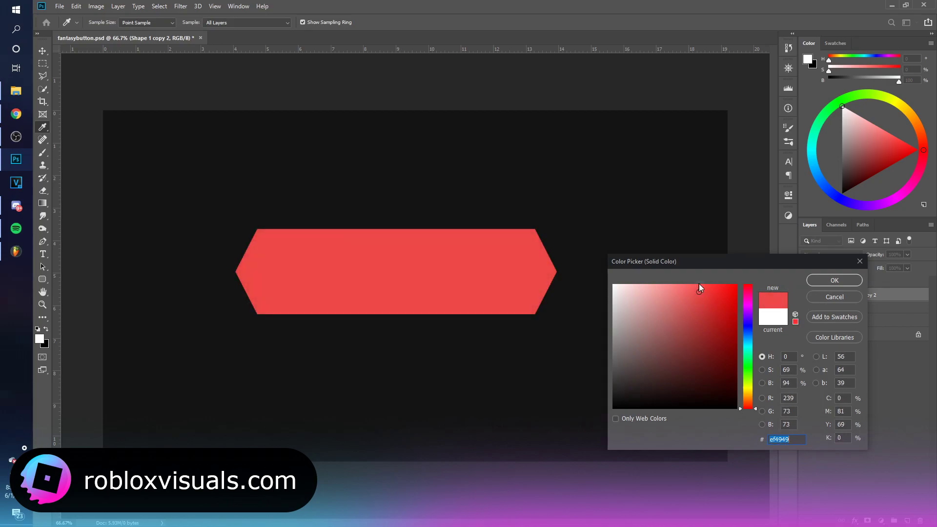
{"action": "left_click", "coordinate": [715, 293]}
{"action": "left_click", "coordinate": [714, 291]}
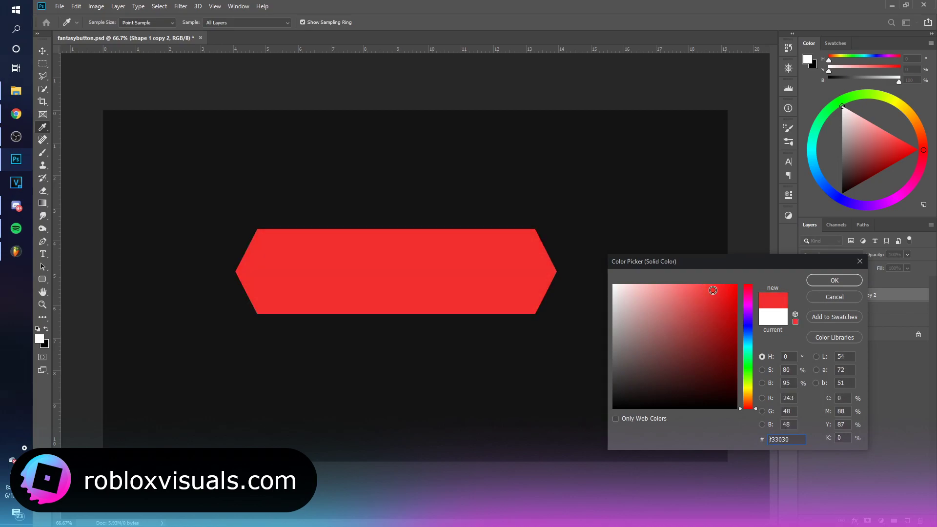
{"action": "left_click", "coordinate": [835, 280]}
Add a Chisel Soft Inner Bevel to the button with depth 292%, size 16 px, angle 117° and altitude 32°.
{"action": "double_click", "coordinate": [898, 294]}
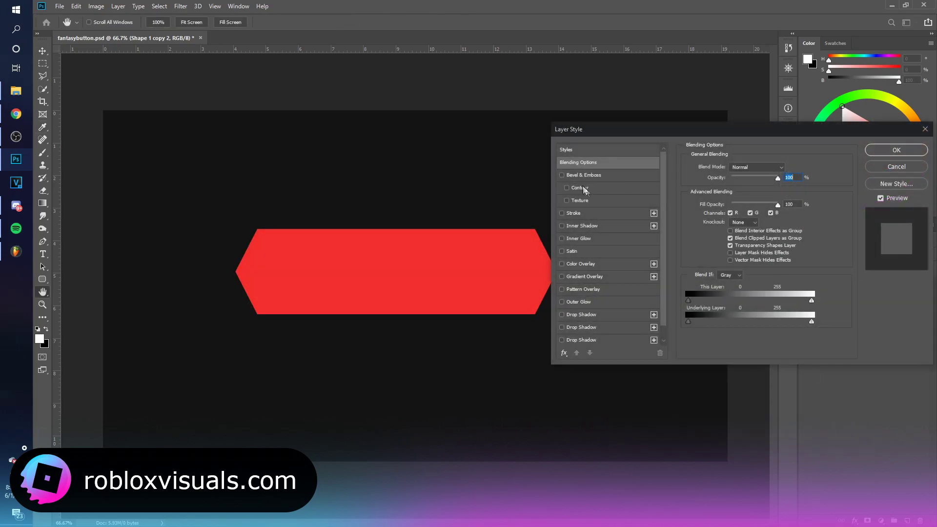
{"action": "left_click", "coordinate": [606, 176]}
{"action": "left_click_drag", "start_coordinate": [690, 129], "coordinate": [730, 129]}
{"action": "left_click_drag", "start_coordinate": [777, 207], "coordinate": [773, 206]}
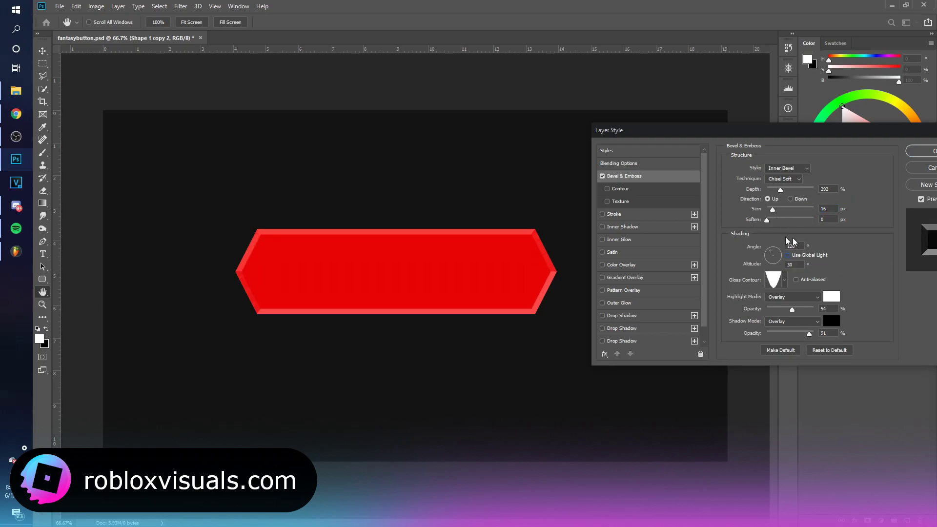
{"action": "left_click", "coordinate": [783, 280]}
{"action": "left_click", "coordinate": [786, 279]}
{"action": "left_click_drag", "start_coordinate": [781, 258], "coordinate": [769, 263]}
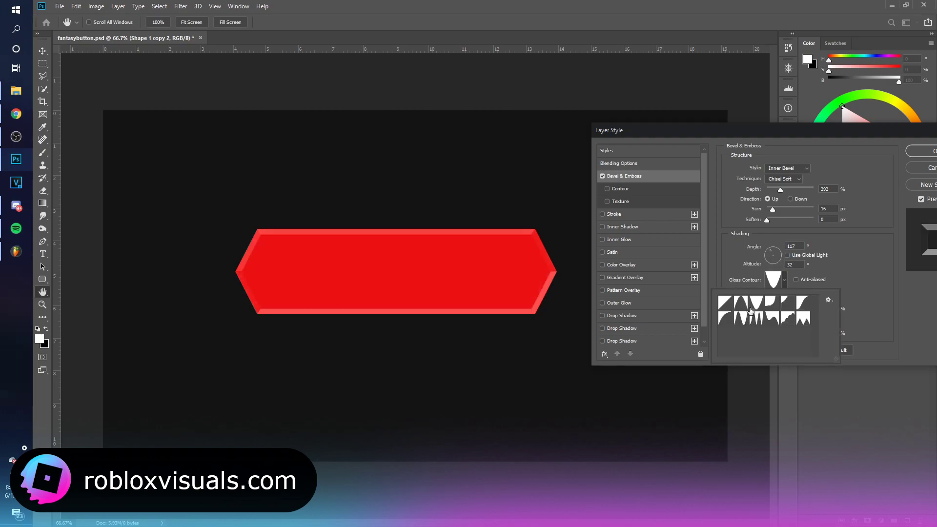
Give the bevel a stepped gloss contour, size 24 px, highlight opacity 67% and shadow opacity 66%, and apply the style.
{"action": "left_click", "coordinate": [743, 302]}
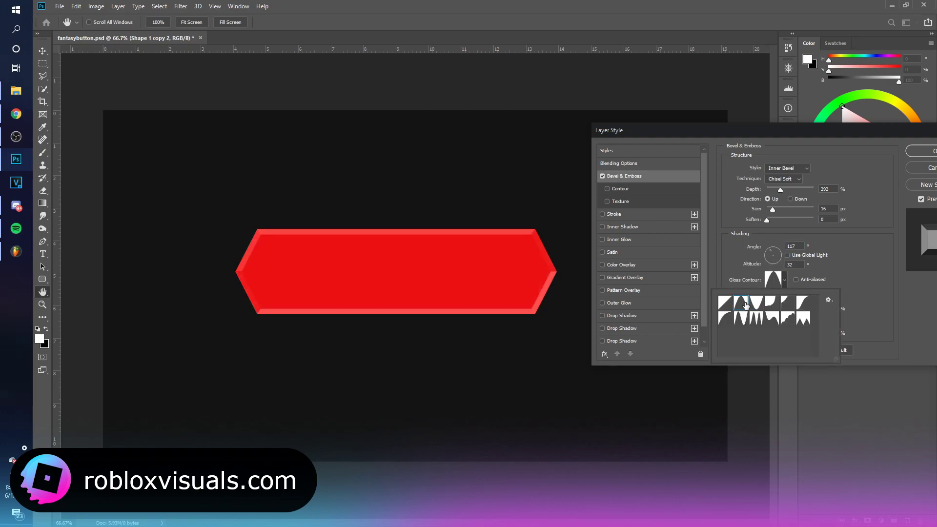
{"action": "left_click", "coordinate": [730, 302]}
{"action": "left_click", "coordinate": [731, 315]}
{"action": "left_click", "coordinate": [740, 317]}
{"action": "left_click", "coordinate": [756, 317]}
{"action": "left_click", "coordinate": [769, 317]}
{"action": "left_click", "coordinate": [783, 317]}
{"action": "left_click_drag", "start_coordinate": [772, 209], "coordinate": [774, 210]}
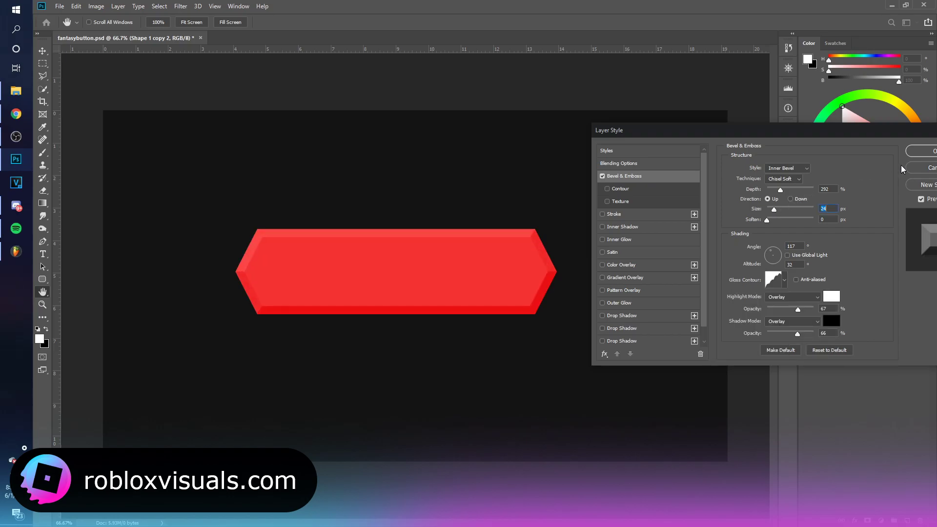
{"action": "left_click", "coordinate": [917, 152]}
Duplicate the beveled shape beneath itself as a slightly enlarged copy without layer effects.
{"action": "left_click_drag", "start_coordinate": [854, 296], "coordinate": [853, 303]}
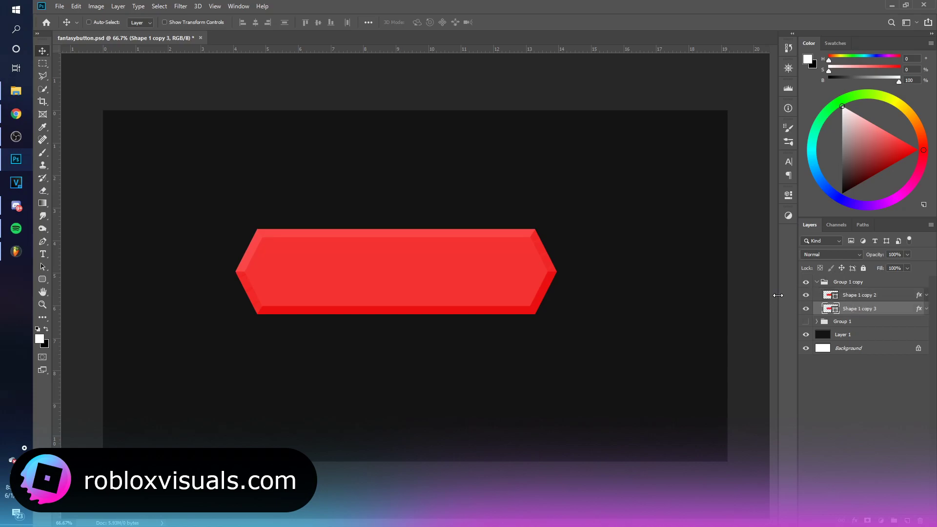
{"action": "key", "text": "ctrl+t"}
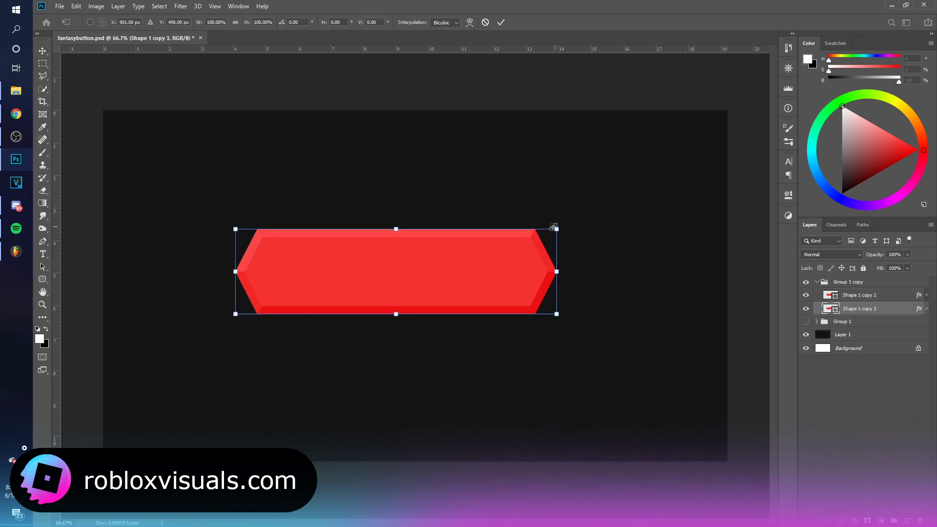
{"action": "left_click_drag", "start_coordinate": [555, 228], "coordinate": [563, 220]}
{"action": "key", "text": "Return"}
{"action": "left_click_drag", "start_coordinate": [919, 311], "coordinate": [919, 520]}
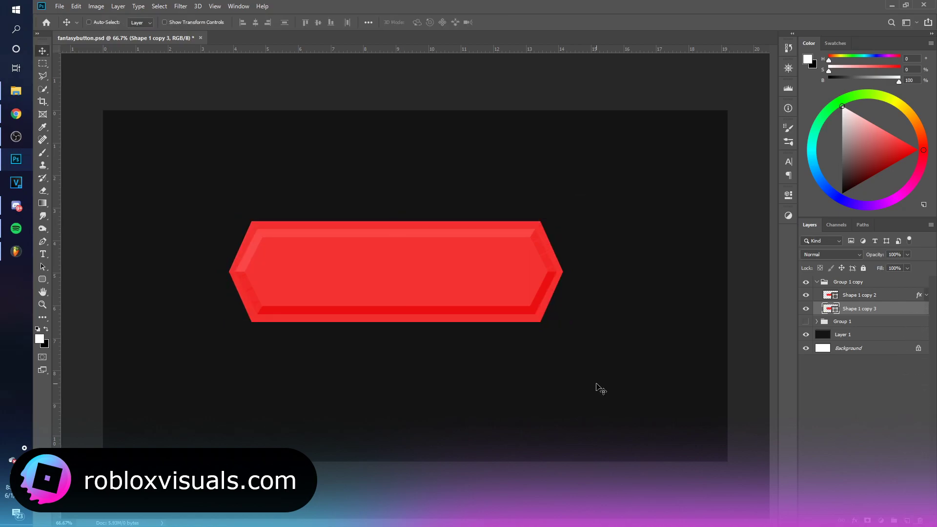
Move the enlarged copy above the beveled shape and rasterize it.
{"action": "left_click_drag", "start_coordinate": [861, 308], "coordinate": [866, 293]}
{"action": "right_click", "coordinate": [871, 294]}
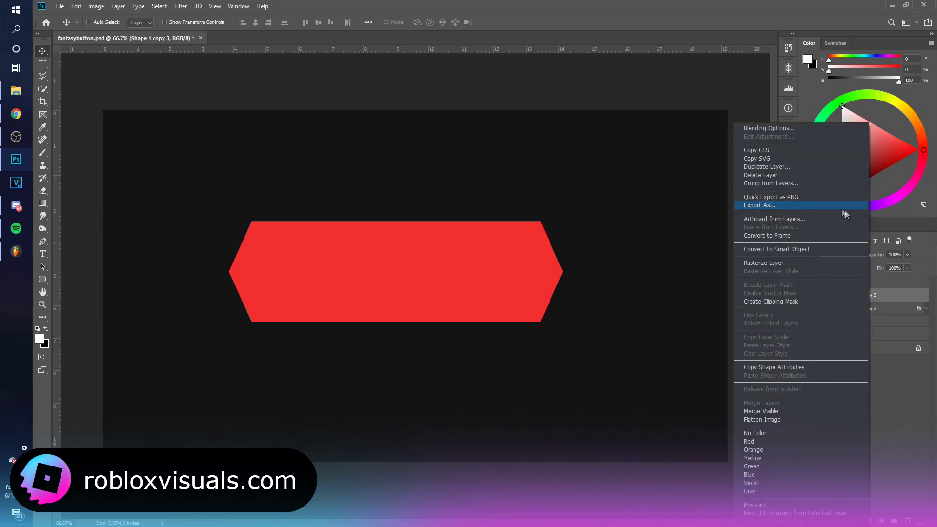
{"action": "left_click", "coordinate": [795, 262]}
{"action": "key", "text": "ctrl"}
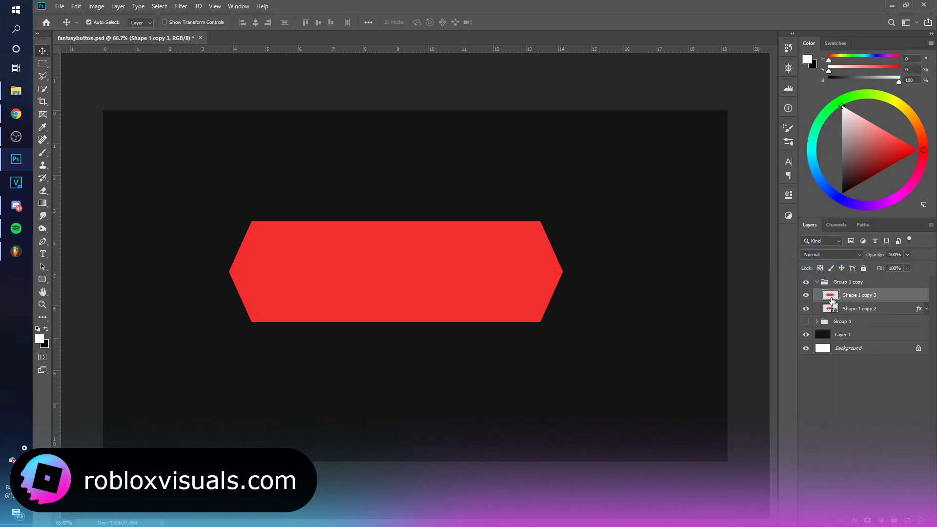
Load the enlarged hexagon copy's outline as a selection and contract it by 20 pixels.
{"action": "left_click", "coordinate": [834, 297], "text": "ctrl"}
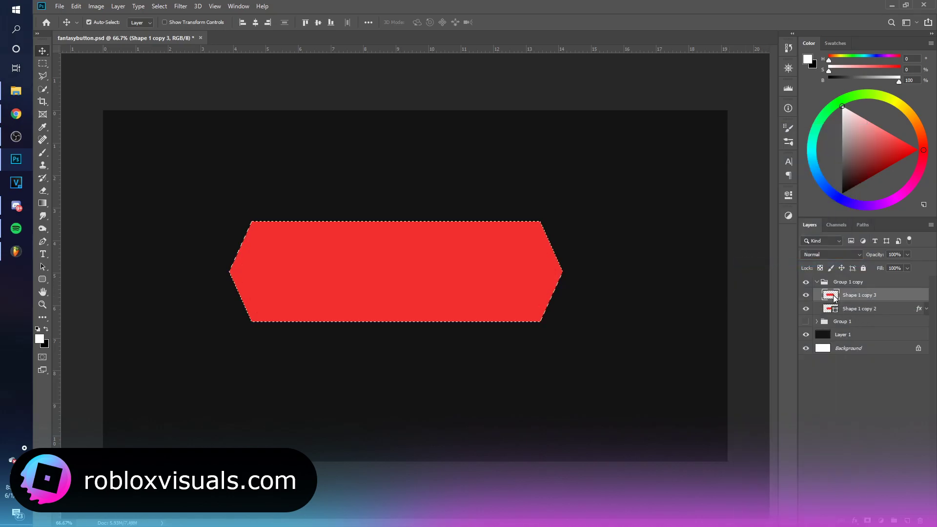
{"action": "left_click", "coordinate": [159, 5]}
{"action": "mouse_move", "coordinate": [228, 144]}
{"action": "left_click", "coordinate": [309, 171]}
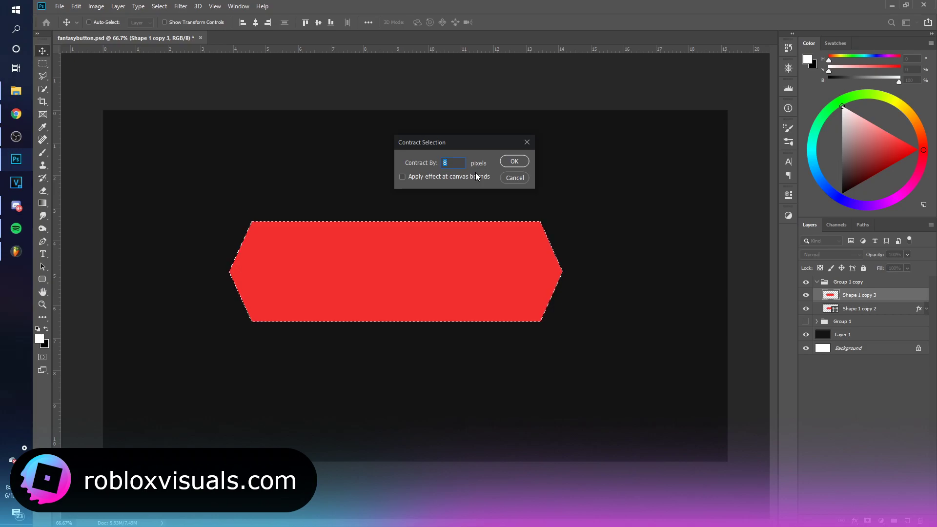
{"action": "type", "text": "20"}
{"action": "key", "text": "Return"}
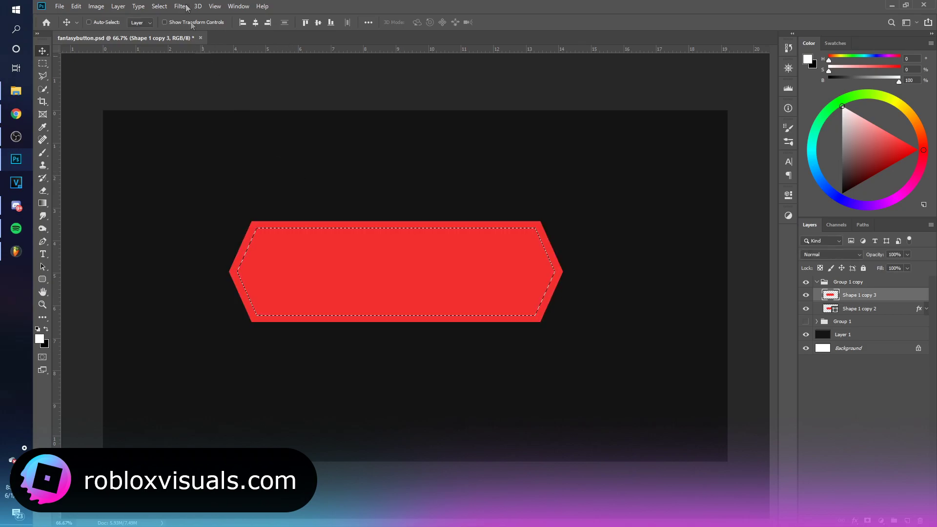
Contract the enlarged hexagon's full outline selection again and delete the area inside it to leave a frame.
{"action": "left_click", "coordinate": [160, 6]}
{"action": "mouse_move", "coordinate": [227, 145]}
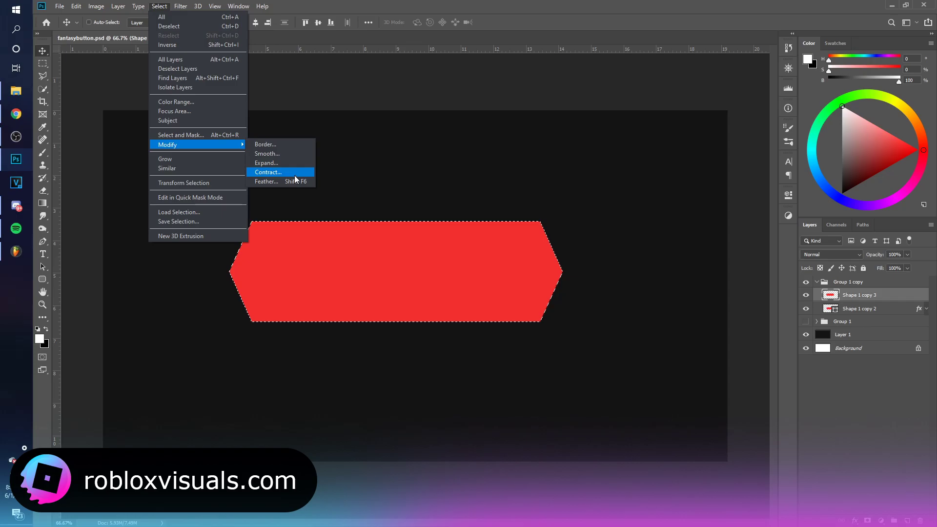
{"action": "left_click", "coordinate": [295, 170]}
{"action": "type", "text": "0"}
{"action": "key", "text": "Return"}
{"action": "key", "text": "Delete"}
{"action": "key", "text": "ctrl+d"}
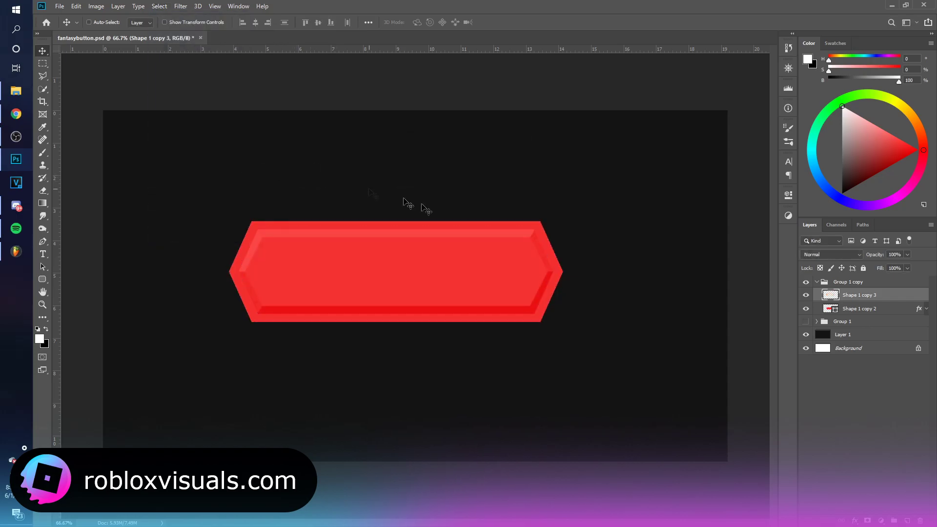
Give the hexagonal frame a dark grey Color Overlay and a Chisel Soft Inner Bevel of size 5 px.
{"action": "double_click", "coordinate": [907, 297]}
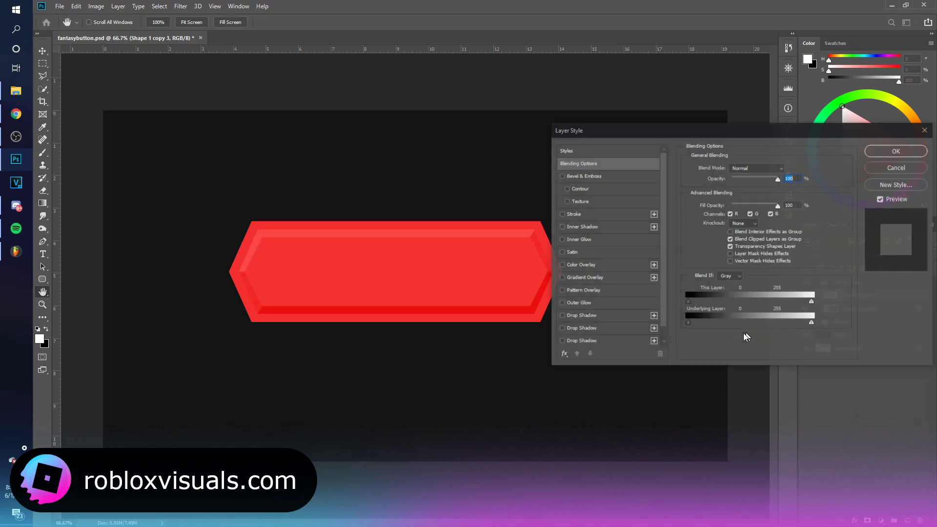
{"action": "left_click", "coordinate": [581, 265]}
{"action": "left_click", "coordinate": [788, 171]}
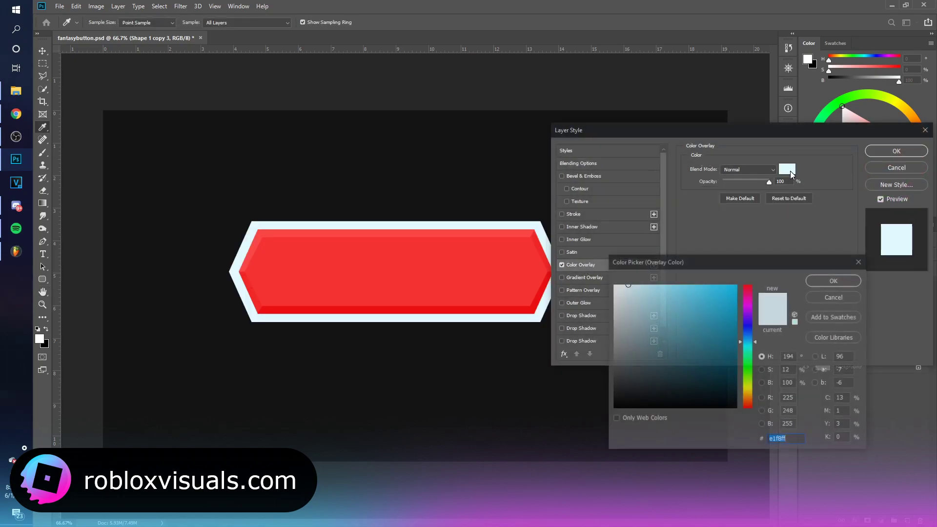
{"action": "left_click_drag", "start_coordinate": [640, 341], "coordinate": [578, 376]}
{"action": "left_click_drag", "start_coordinate": [643, 367], "coordinate": [560, 352]}
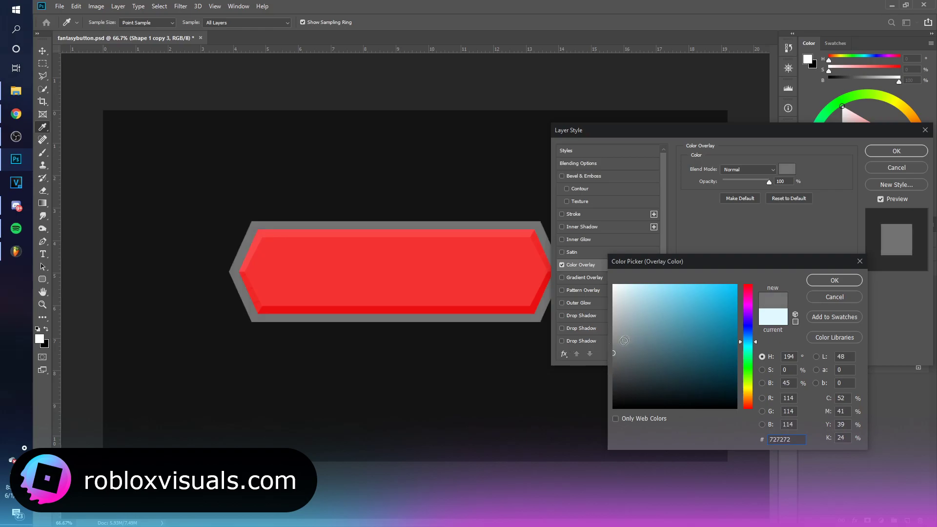
{"action": "left_click_drag", "start_coordinate": [624, 340], "coordinate": [685, 365]}
{"action": "left_click", "coordinate": [836, 282]}
{"action": "left_click_drag", "start_coordinate": [733, 209], "coordinate": [724, 205]}
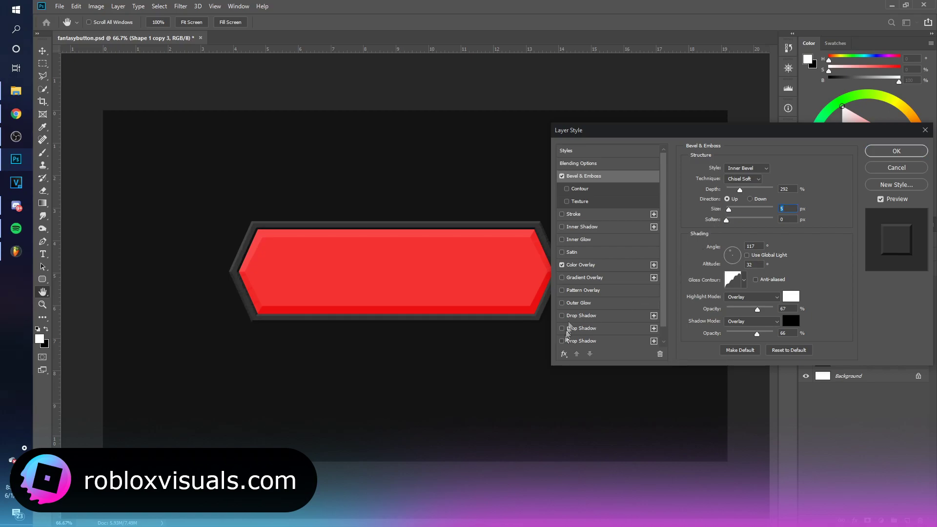
Add a white Inner Shadow to the frame with Overlay blending, angle 98° and distance 7 px, and apply the style.
{"action": "left_click", "coordinate": [581, 226]}
{"action": "left_click", "coordinate": [726, 190]}
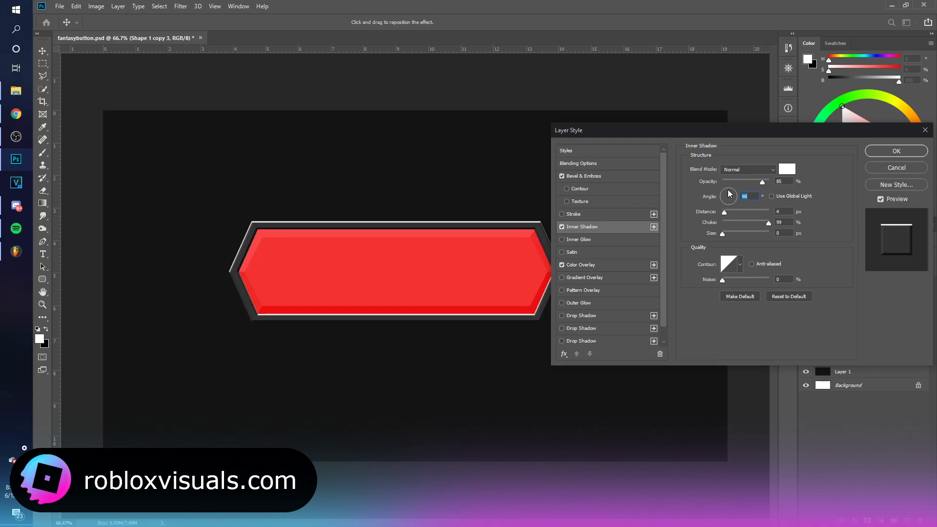
{"action": "left_click_drag", "start_coordinate": [724, 211], "coordinate": [726, 211]}
{"action": "left_click", "coordinate": [746, 168]}
{"action": "left_click", "coordinate": [741, 288]}
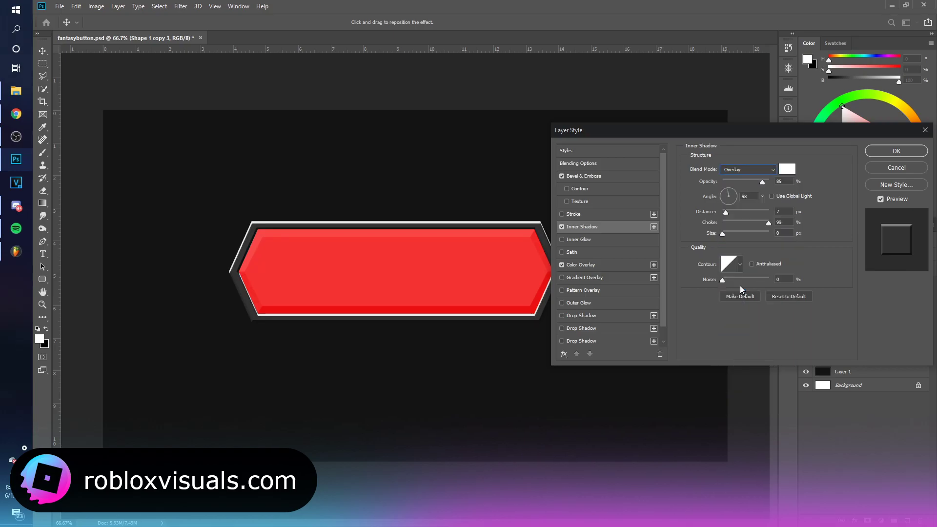
{"action": "left_click", "coordinate": [896, 151]}
Add a black Inner Shadow to the red bevelled shape with opacity 68%, distance 2 px and size 13 px, and apply the style.
{"action": "left_click", "coordinate": [877, 310]}
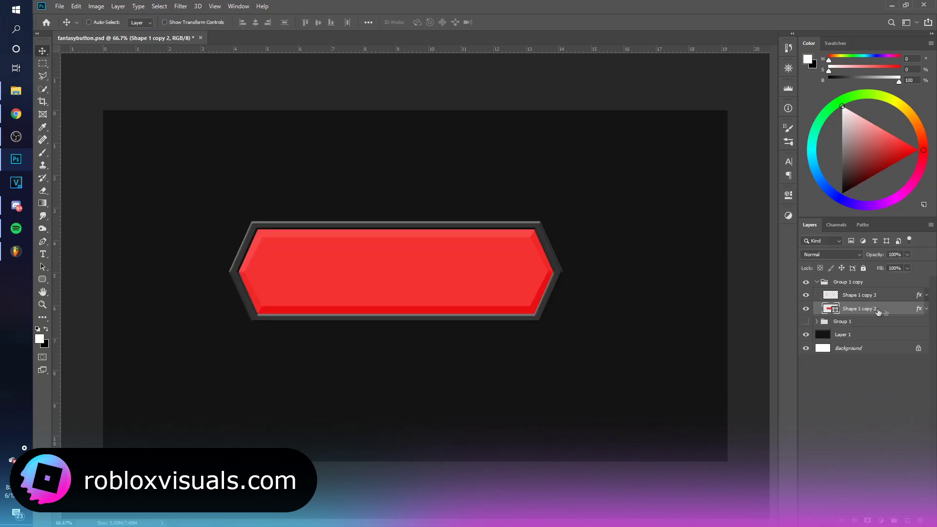
{"action": "double_click", "coordinate": [895, 312]}
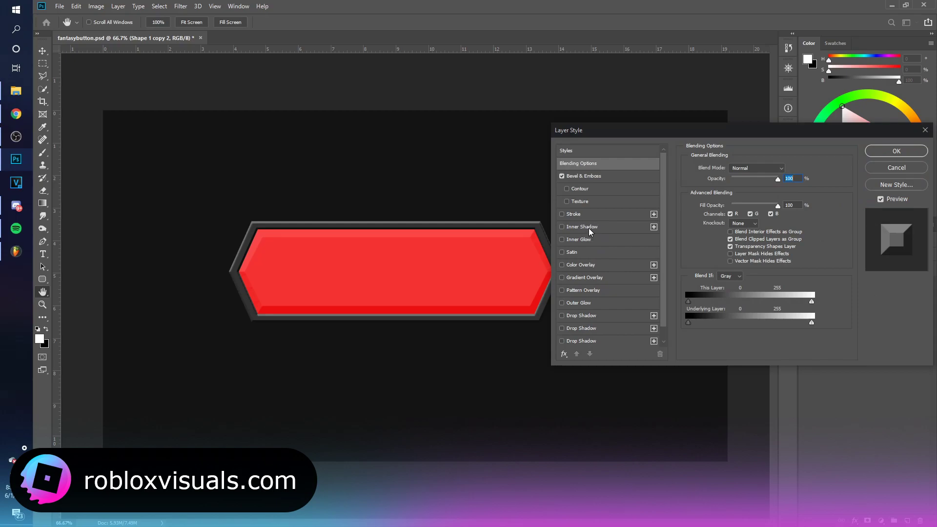
{"action": "left_click", "coordinate": [589, 227]}
{"action": "left_click_drag", "start_coordinate": [734, 214], "coordinate": [727, 233]}
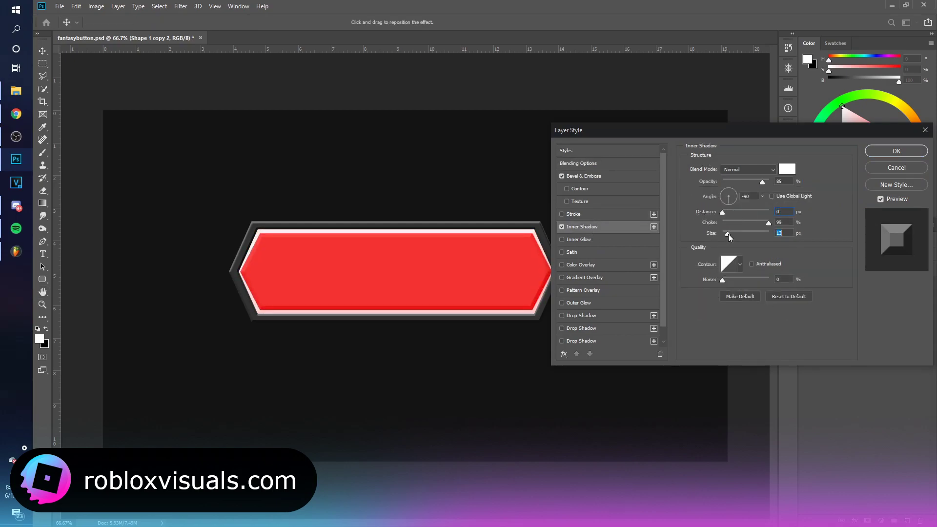
{"action": "left_click", "coordinate": [786, 169]}
{"action": "left_click", "coordinate": [630, 375]}
{"action": "left_click_drag", "start_coordinate": [722, 211], "coordinate": [723, 212]}
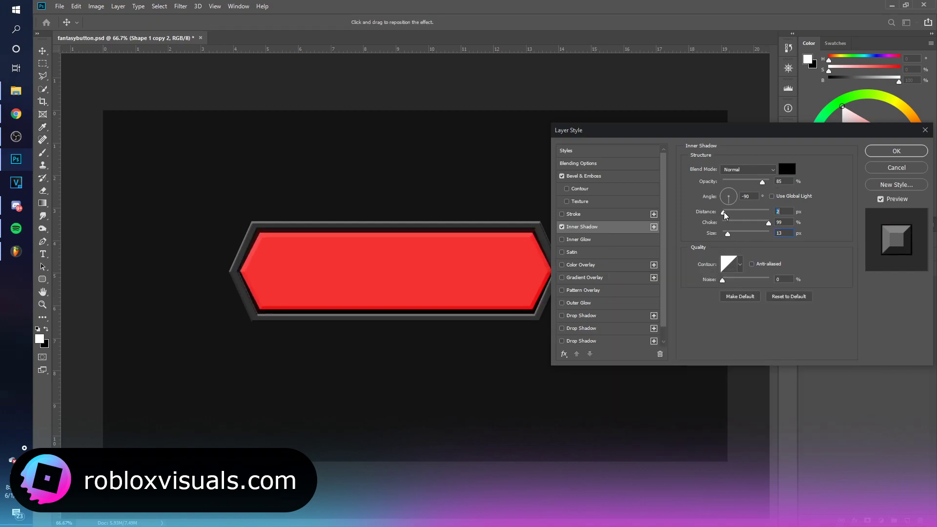
{"action": "mouse_move", "coordinate": [759, 181]}
{"action": "left_mouse_down"}
{"action": "mouse_move", "coordinate": [723, 182]}
{"action": "mouse_move", "coordinate": [752, 187]}
{"action": "left_mouse_up"}
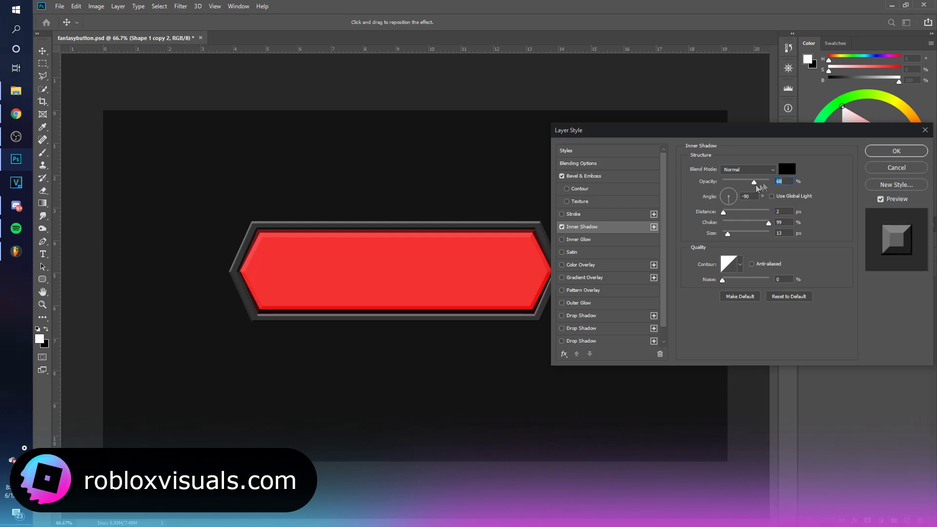
{"action": "left_click", "coordinate": [886, 154]}
Duplicate the button group with the original hidden, then centre the copy on the canvas and merge it into one layer.
{"action": "left_click", "coordinate": [926, 309]}
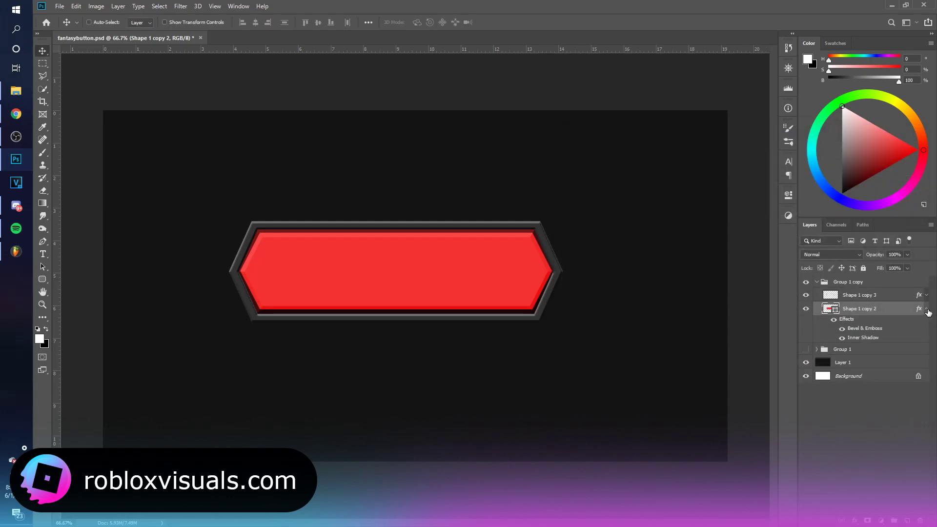
{"action": "left_click", "coordinate": [925, 308]}
{"action": "left_click", "coordinate": [878, 295]}
{"action": "left_click", "coordinate": [817, 282]}
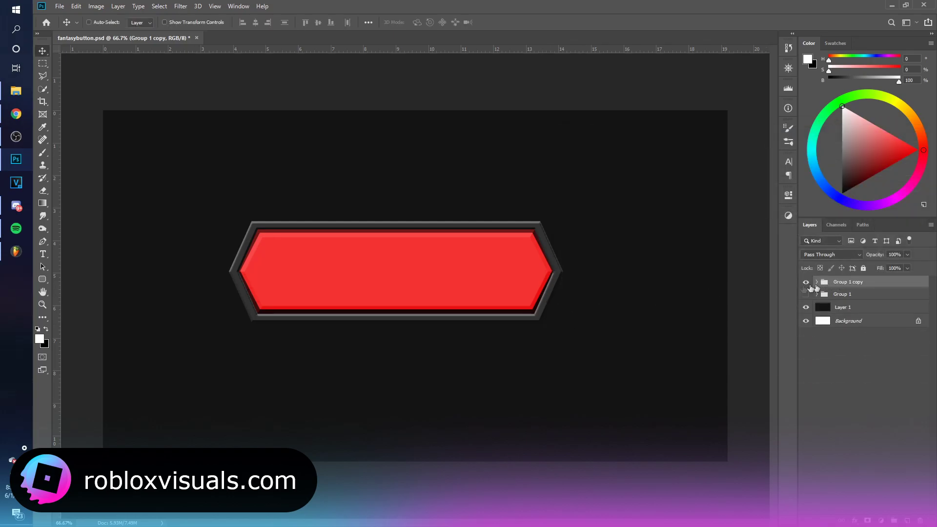
{"action": "key", "text": "ctrl+j"}
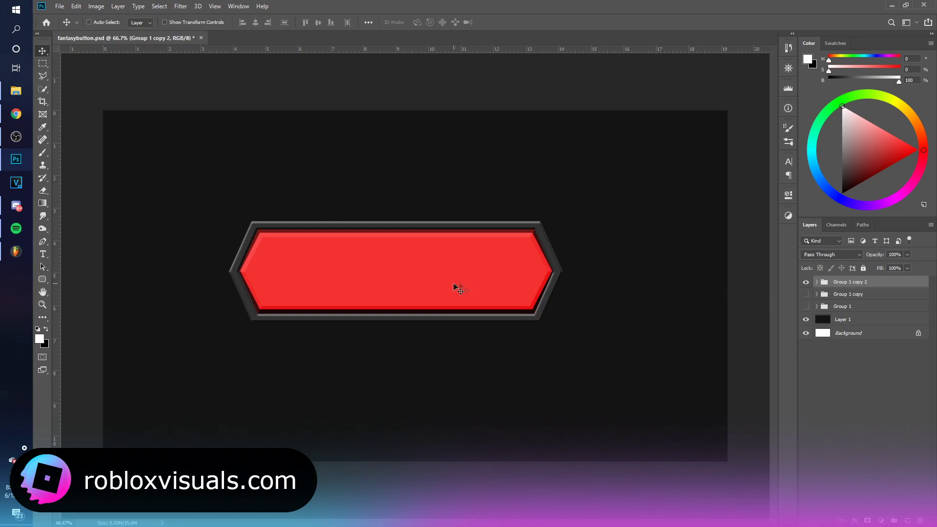
{"action": "left_click_drag", "start_coordinate": [461, 282], "coordinate": [529, 288]}
{"action": "key", "text": "ctrl+e"}
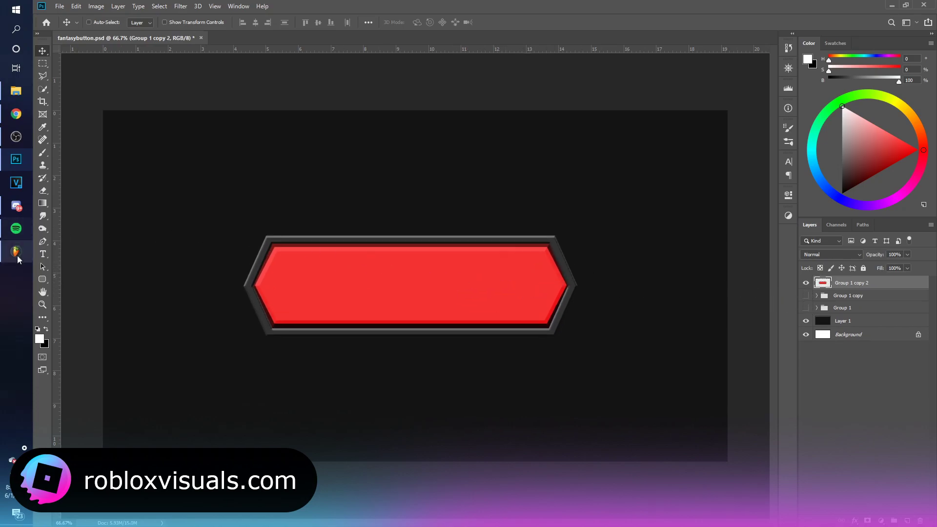
Draw a closed Pen path on a new layer covering the button's lower half and convert it to a white shape.
{"action": "left_click", "coordinate": [42, 241]}
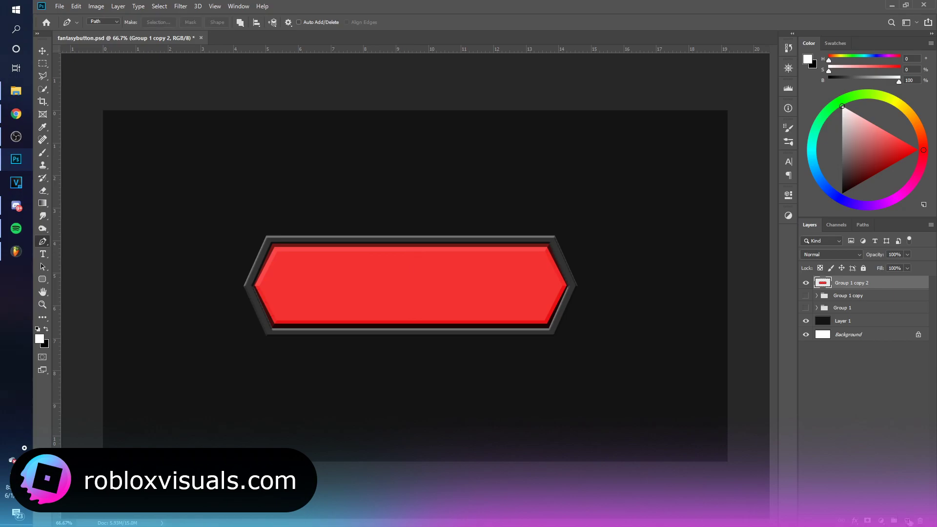
{"action": "left_click", "coordinate": [908, 521]}
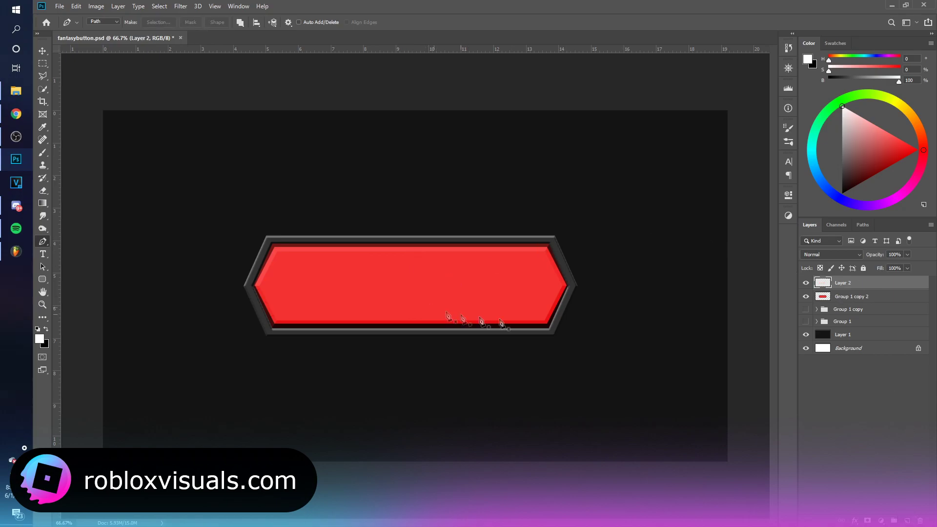
{"action": "left_click", "coordinate": [237, 286]}
{"action": "left_click", "coordinate": [629, 287]}
{"action": "left_click", "coordinate": [629, 373]}
{"action": "left_click", "coordinate": [393, 373]}
{"action": "left_click", "coordinate": [172, 374]}
{"action": "left_click", "coordinate": [237, 287]}
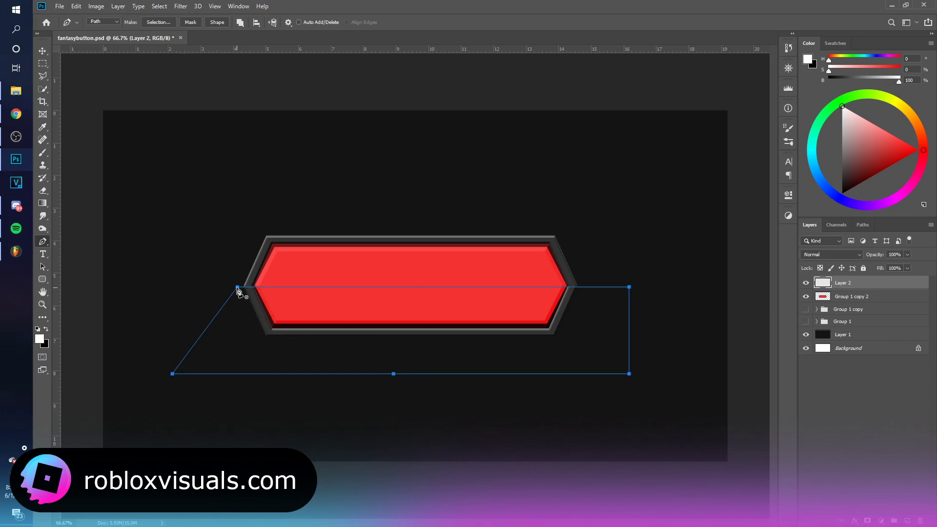
{"action": "left_click", "coordinate": [217, 22]}
{"action": "key", "text": "v"}
{"action": "left_click_drag", "start_coordinate": [566, 337], "coordinate": [561, 337]}
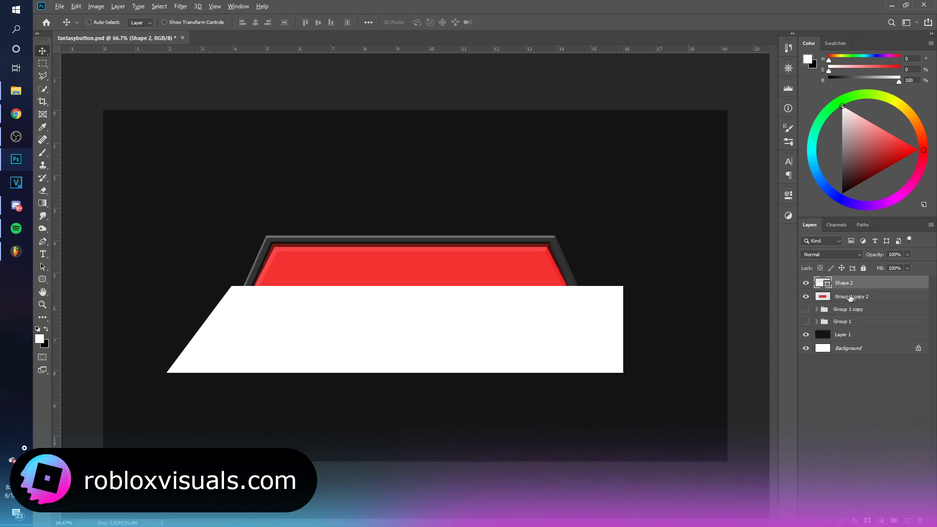
Clip the white shape to the merged button layer and recolor it black.
{"action": "left_click", "coordinate": [856, 288], "text": "alt"}
{"action": "double_click", "coordinate": [829, 285]}
{"action": "left_click_drag", "start_coordinate": [697, 347], "coordinate": [554, 410]}
{"action": "left_click", "coordinate": [833, 280]}
Nudge the clipped black shape slightly up so its upper edge runs along the button's horizontal midline.
{"action": "left_click_drag", "start_coordinate": [607, 292], "coordinate": [605, 289]}
{"action": "key", "text": "Up"}
{"action": "key", "text": "Up"}
{"action": "key", "text": "Up"}
{"action": "key", "text": "Up"}
{"action": "key", "text": "Up"}
{"action": "key", "text": "Up"}
{"action": "key", "text": "Up"}
{"action": "key", "text": "Up"}
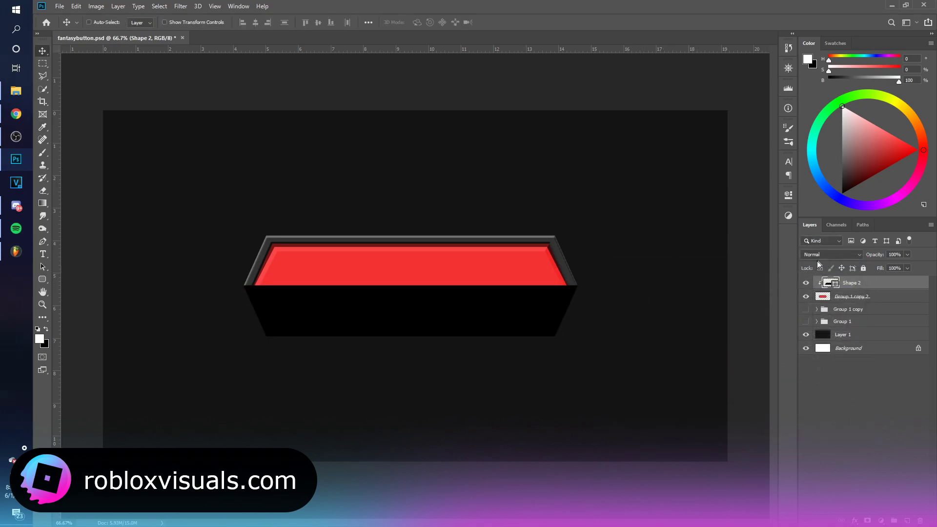
Set the black half-shape's blend mode to Overlay and its opacity to 40%.
{"action": "left_click", "coordinate": [827, 253]}
{"action": "left_click", "coordinate": [822, 372]}
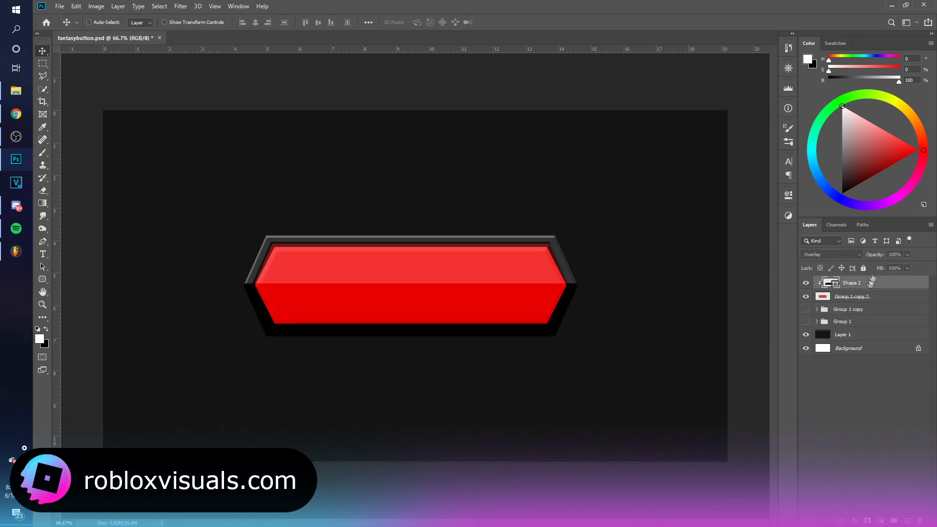
{"action": "left_click_drag", "start_coordinate": [874, 254], "coordinate": [746, 264]}
{"action": "left_click_drag", "start_coordinate": [739, 264], "coordinate": [751, 262]}
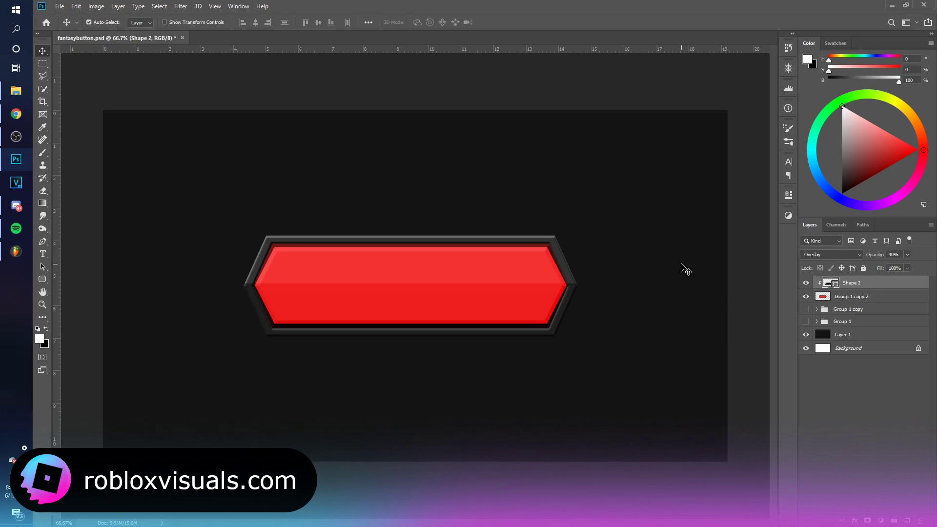
{"action": "key", "text": "ctrl+minus"}
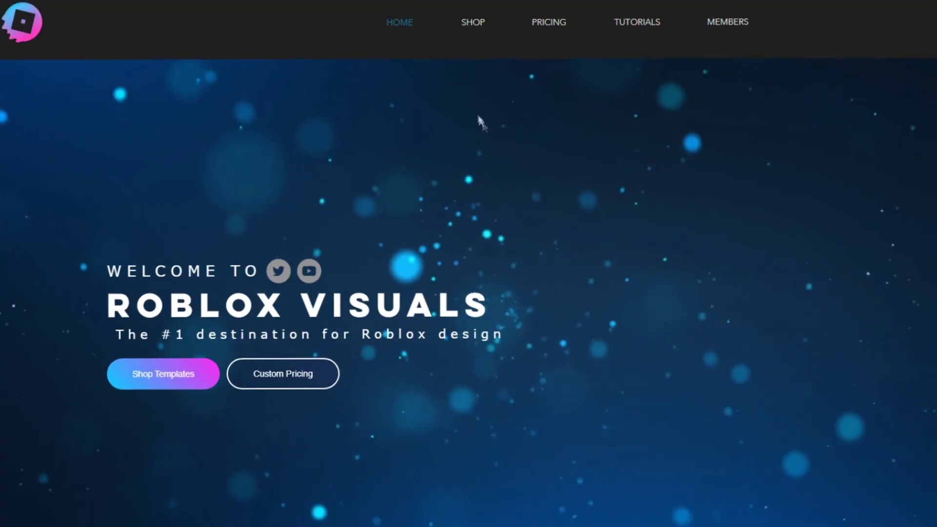
Switch to the Roblox Visuals web shop, put the ROBLOX Sleek Clean Dark Theme Shooter UI Design Home Page in the cart, and start checkout.
{"action": "left_click", "coordinate": [478, 24]}
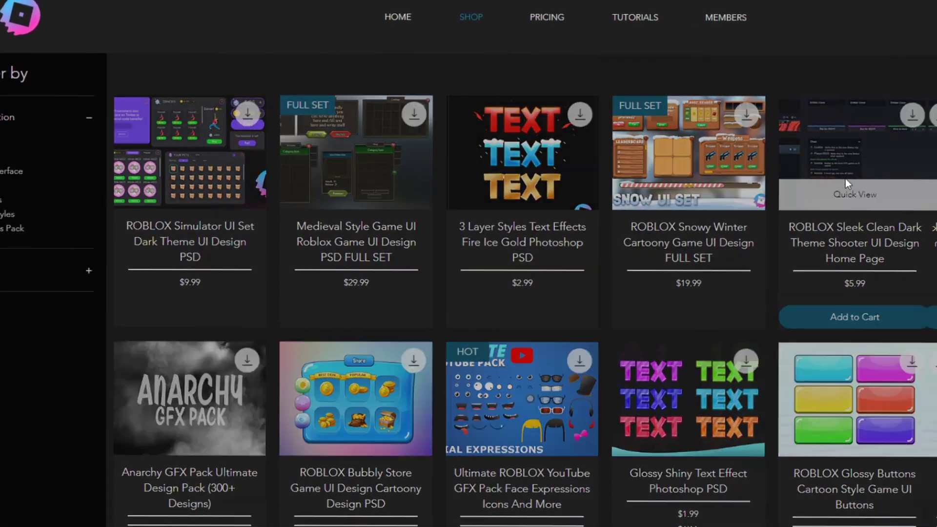
{"action": "left_click", "coordinate": [845, 183]}
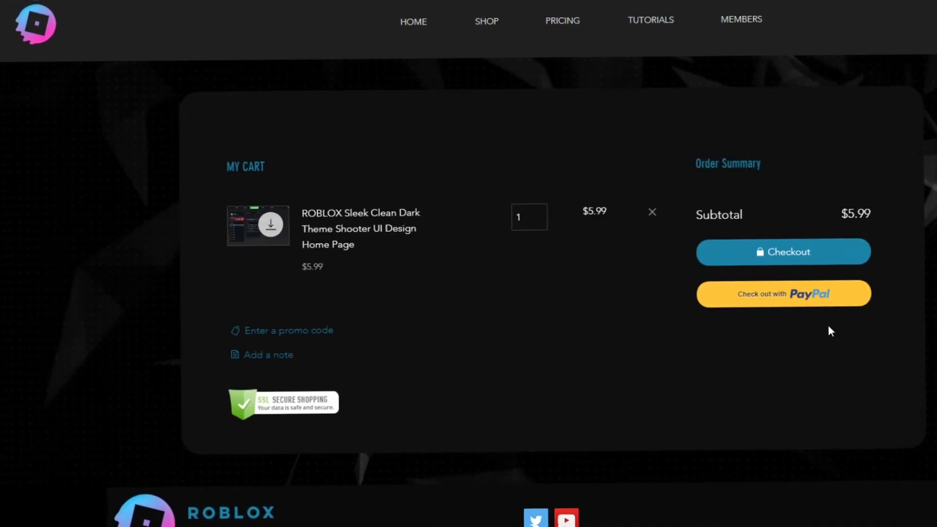
{"action": "left_click", "coordinate": [747, 261]}
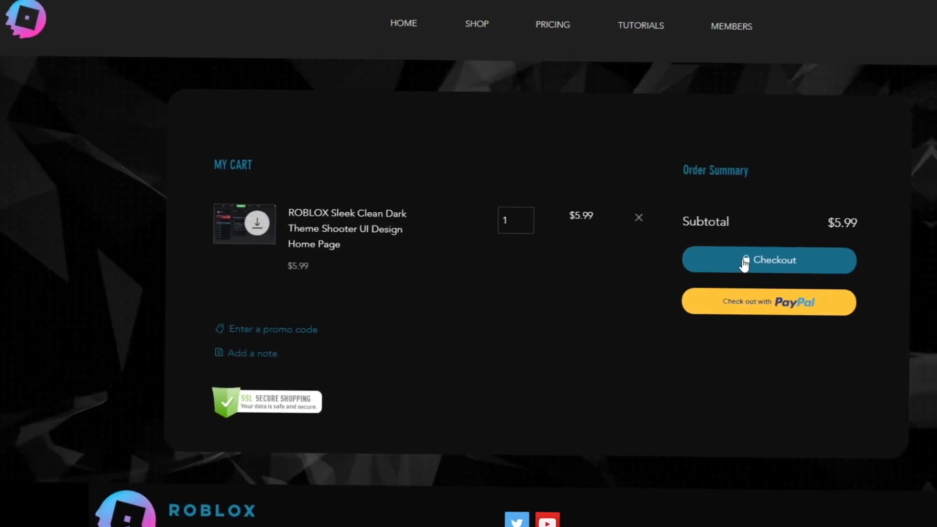